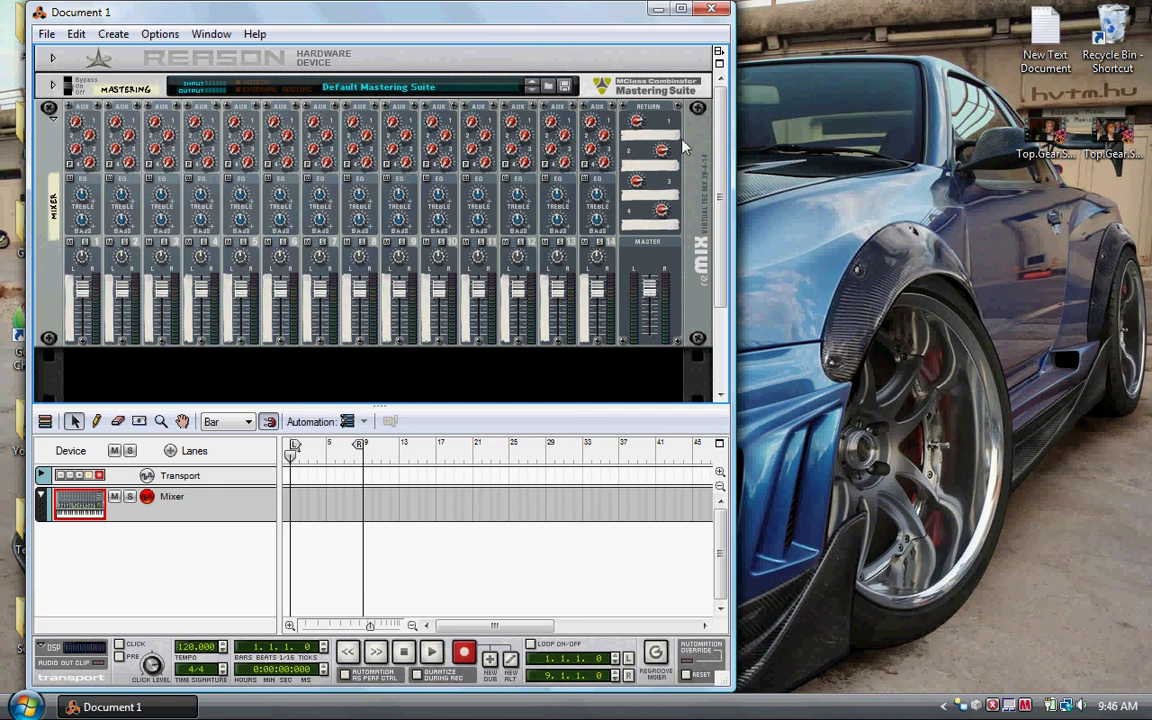
Step: Move the document window to the desktop's left edge, and detach the sequencer, keeping the rack window in front
drag(721, 164, 724, 108)
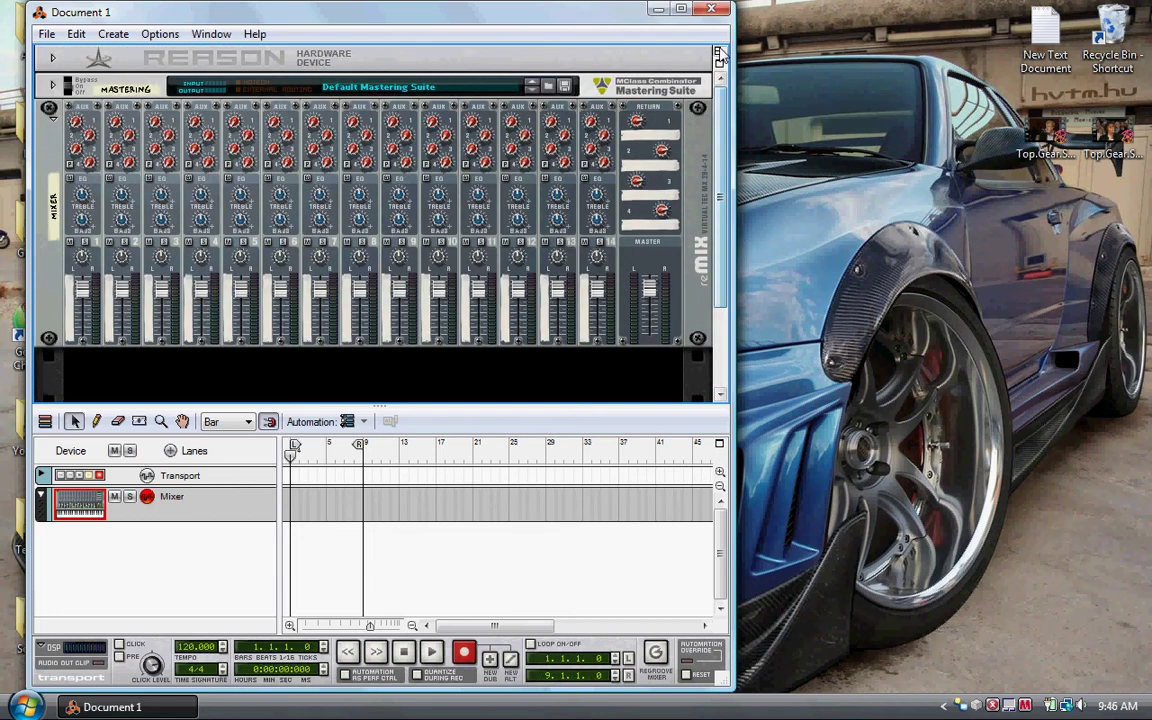
drag(610, 18, 578, 18)
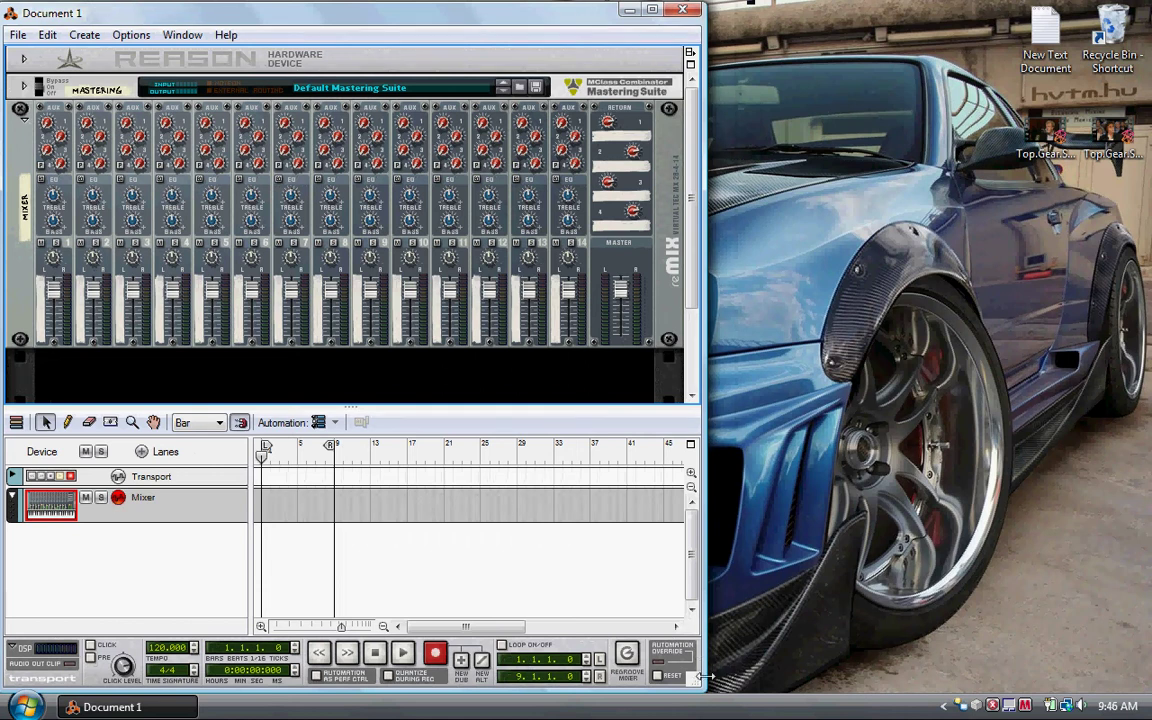
click(690, 51)
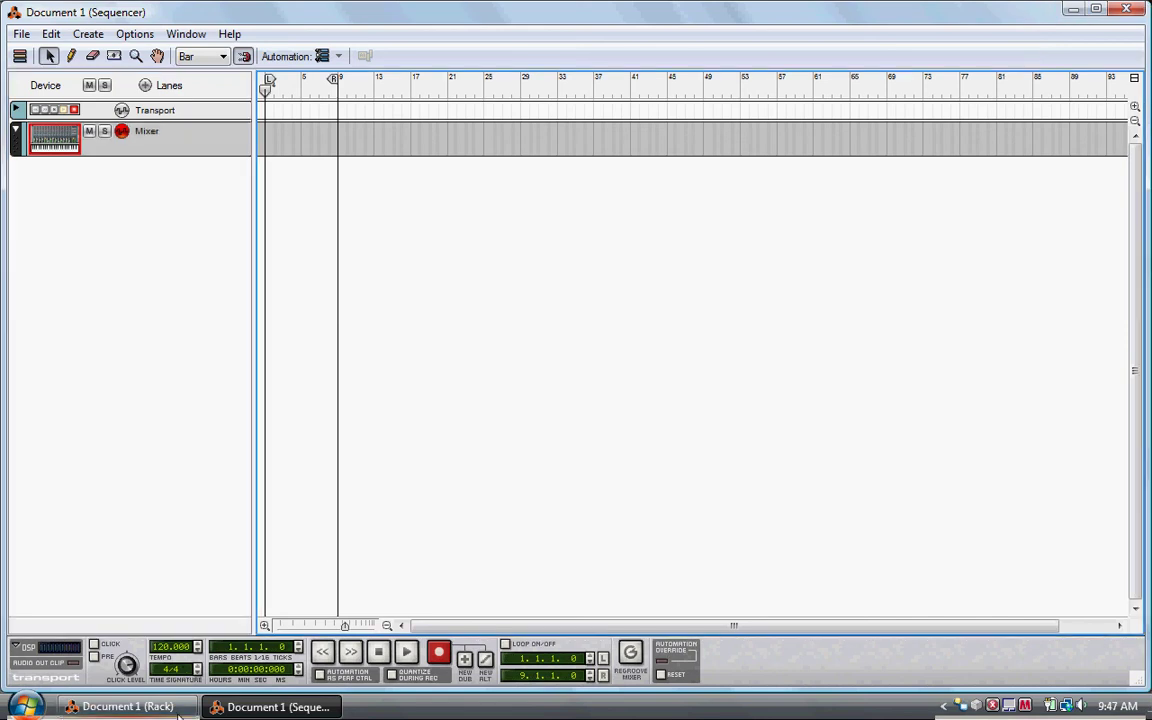
click(118, 706)
Step: Flip the rack between front and rear to inspect the mixer's cabling, ending on the front view
key(Tab)
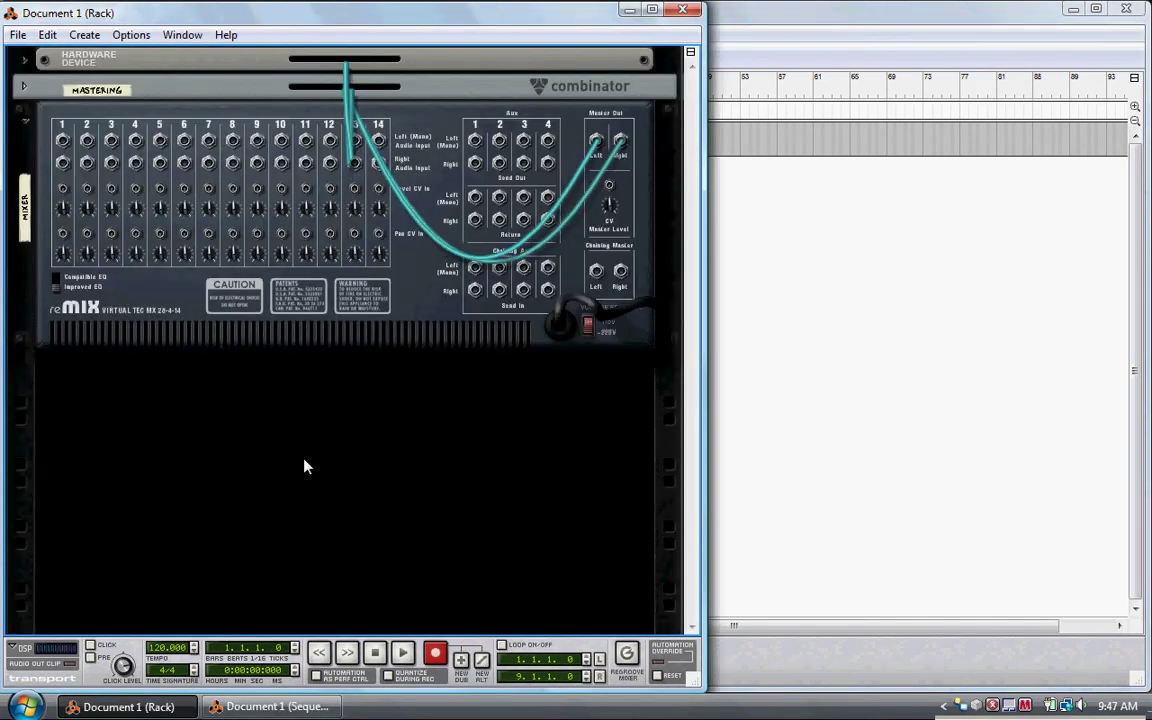
key(Tab)
key(Tab)
key(Tab)
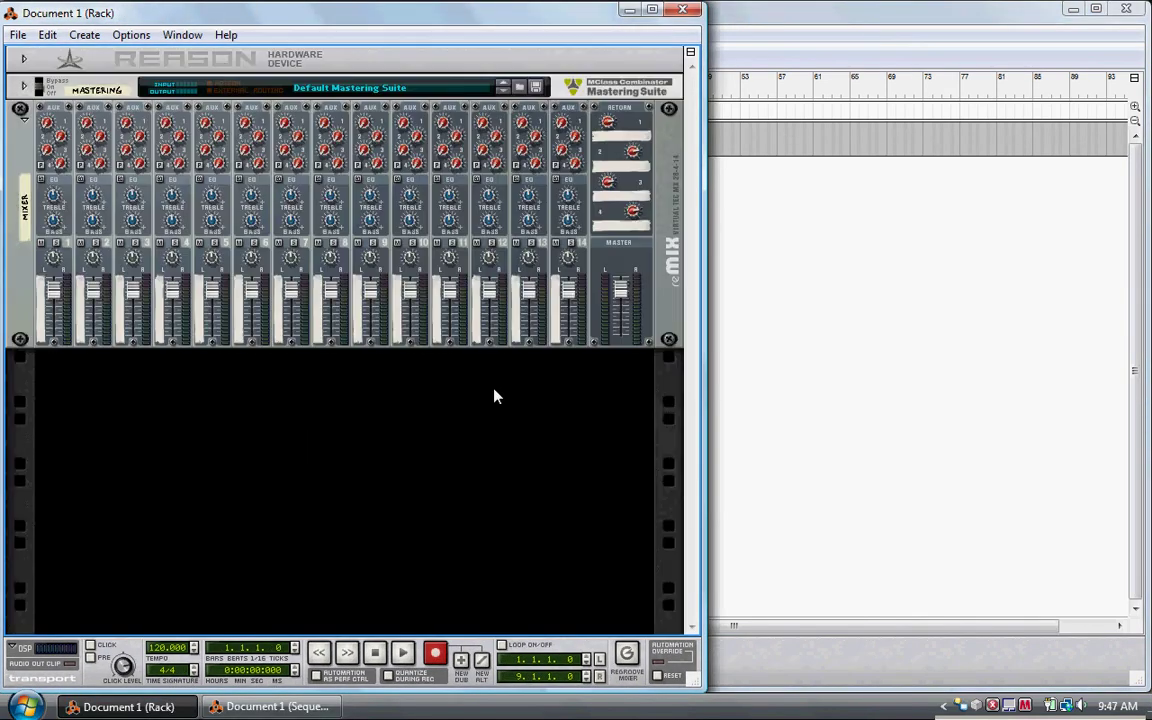
Step: Reattach the detached sequencer so the rack and sequencer share one window
click(900, 312)
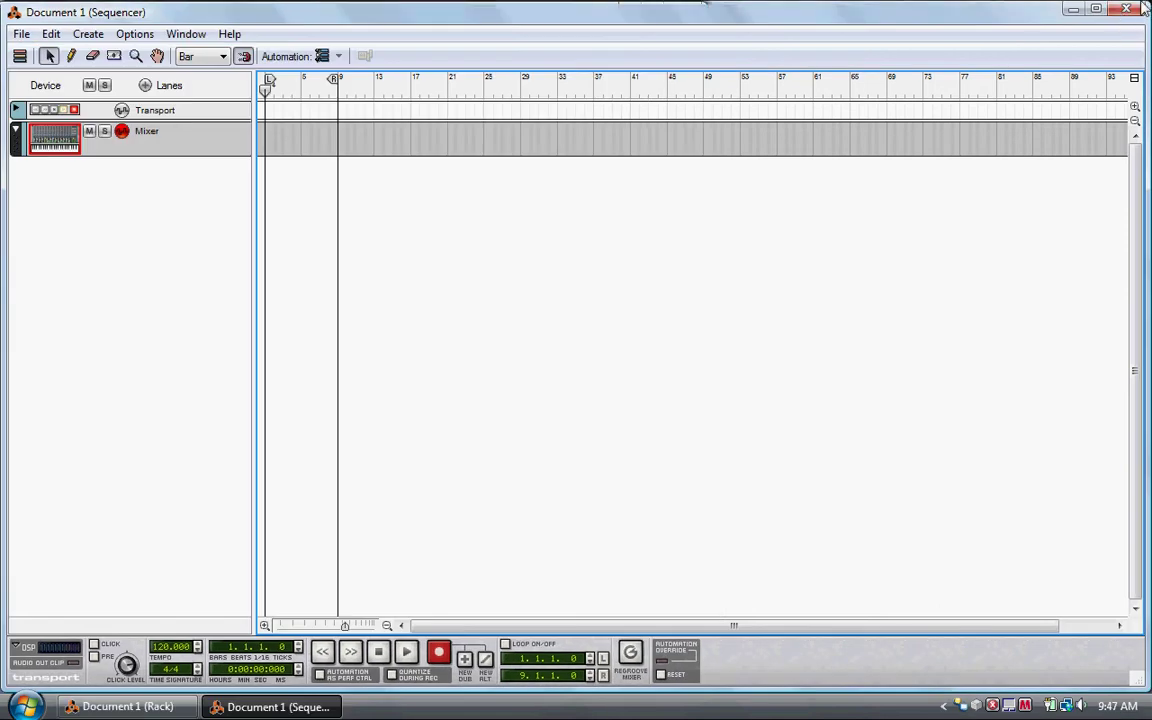
click(1073, 8)
click(268, 706)
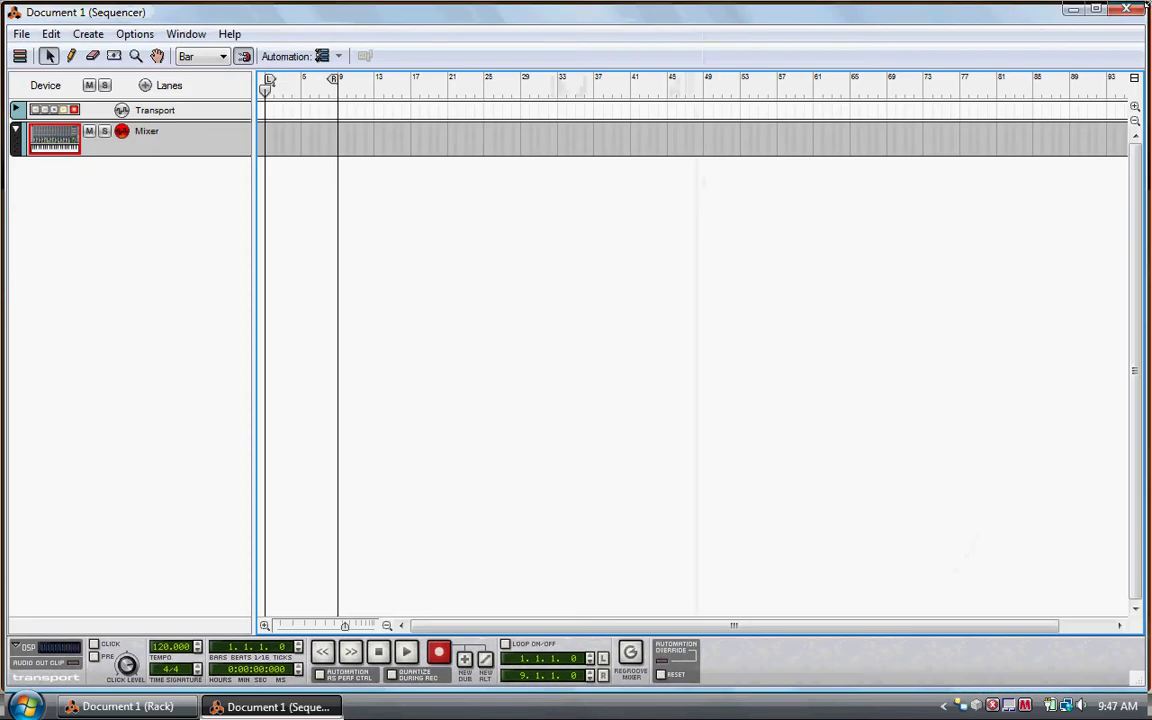
click(1133, 11)
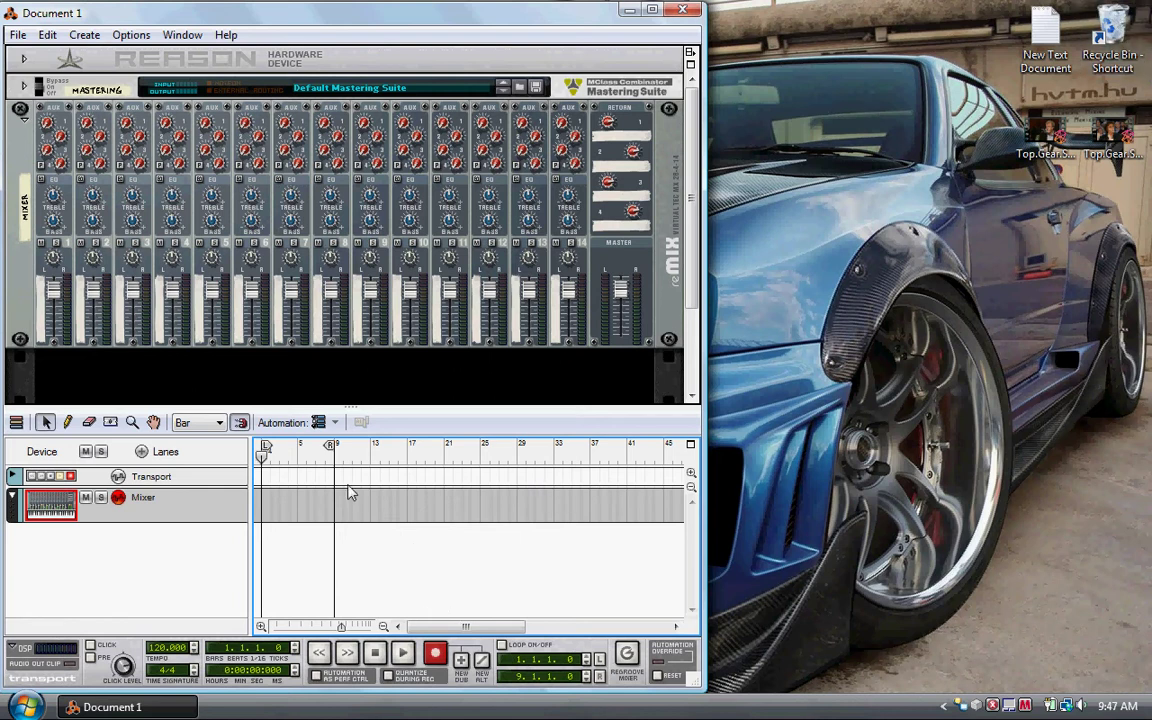
Step: Create a Dr.REX Loop Player and load Drb27_Krispy_150_eLAB.rx2 from the Drum N Bass folder, with the audition volume raised
click(99, 38)
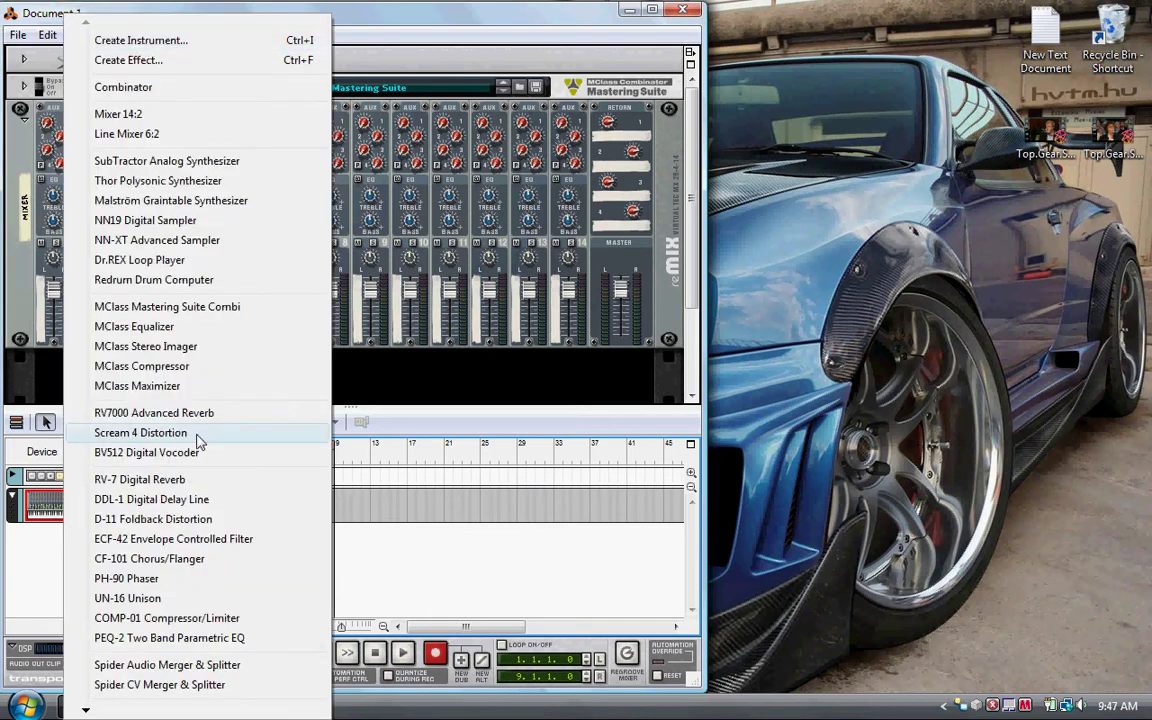
click(172, 262)
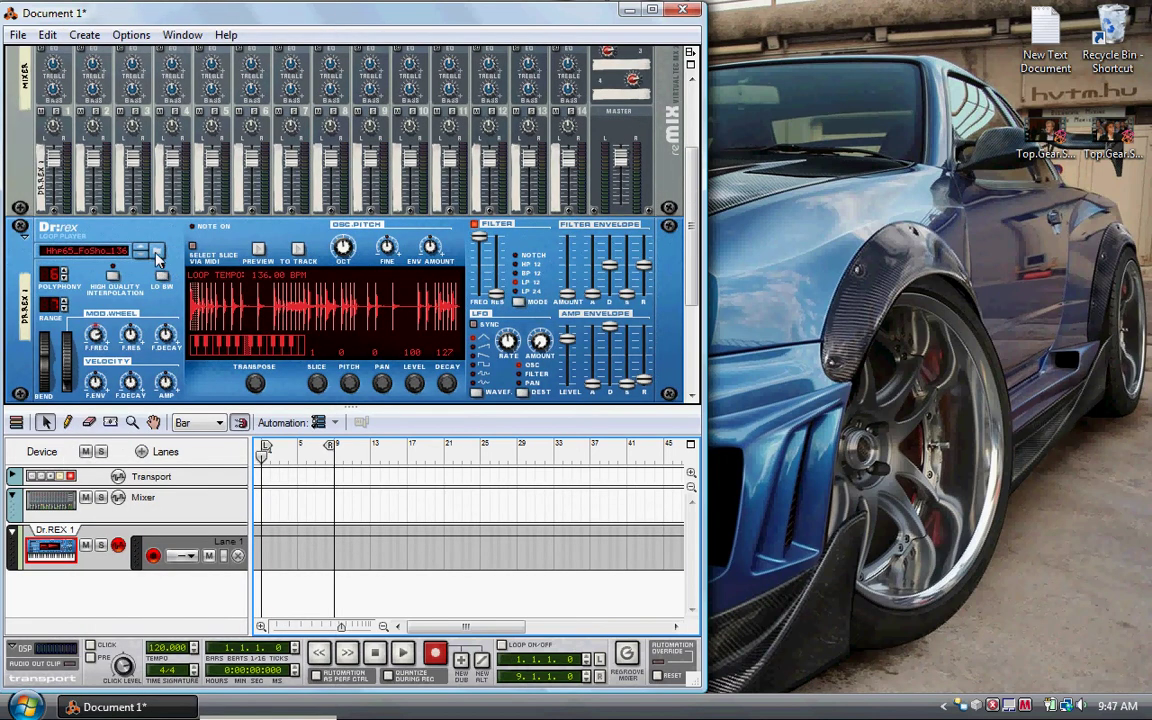
click(156, 253)
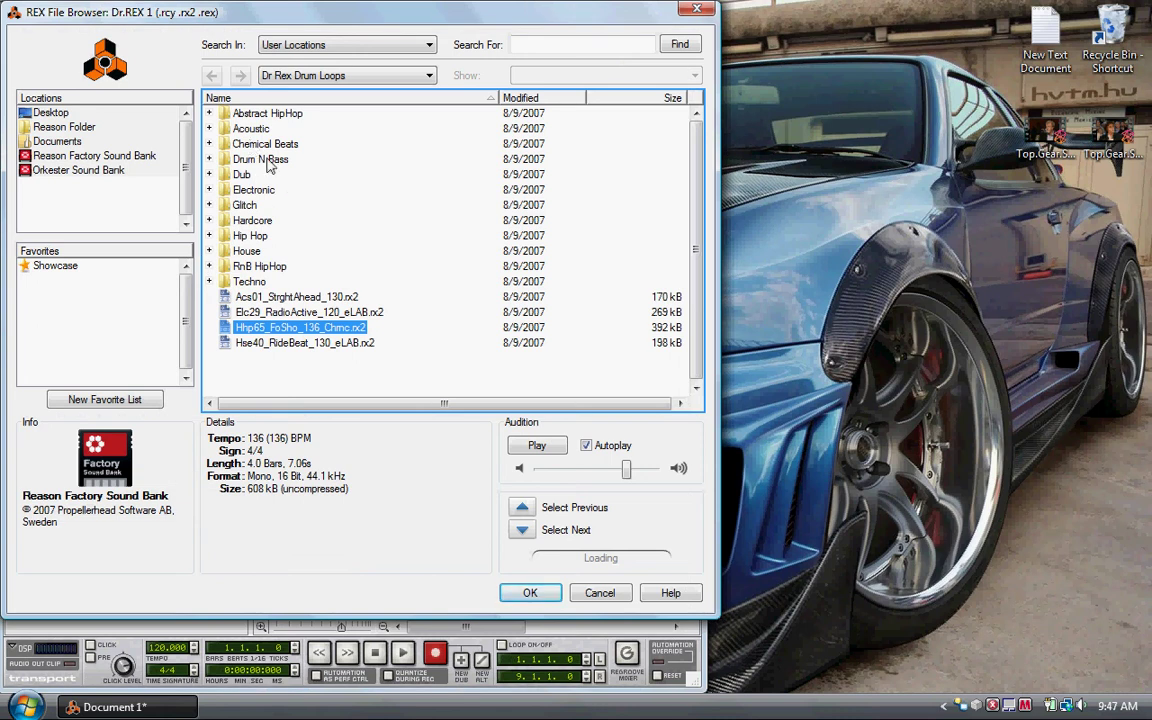
double_click(267, 166)
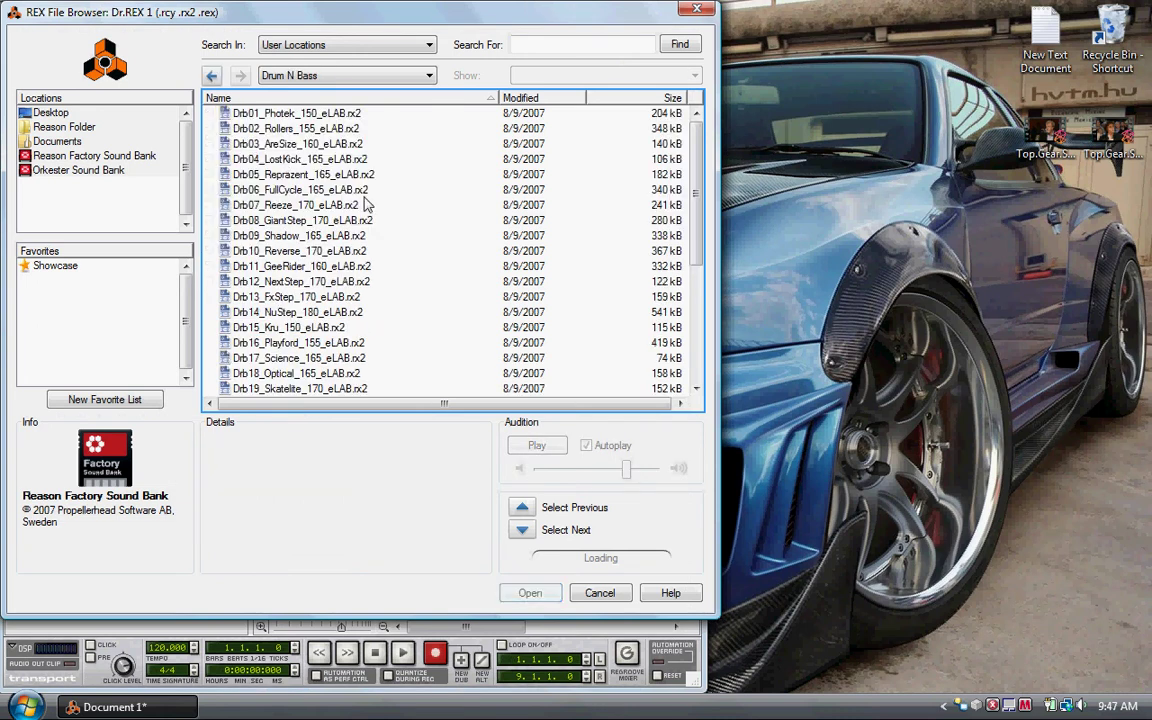
scroll(397, 225, down, 5)
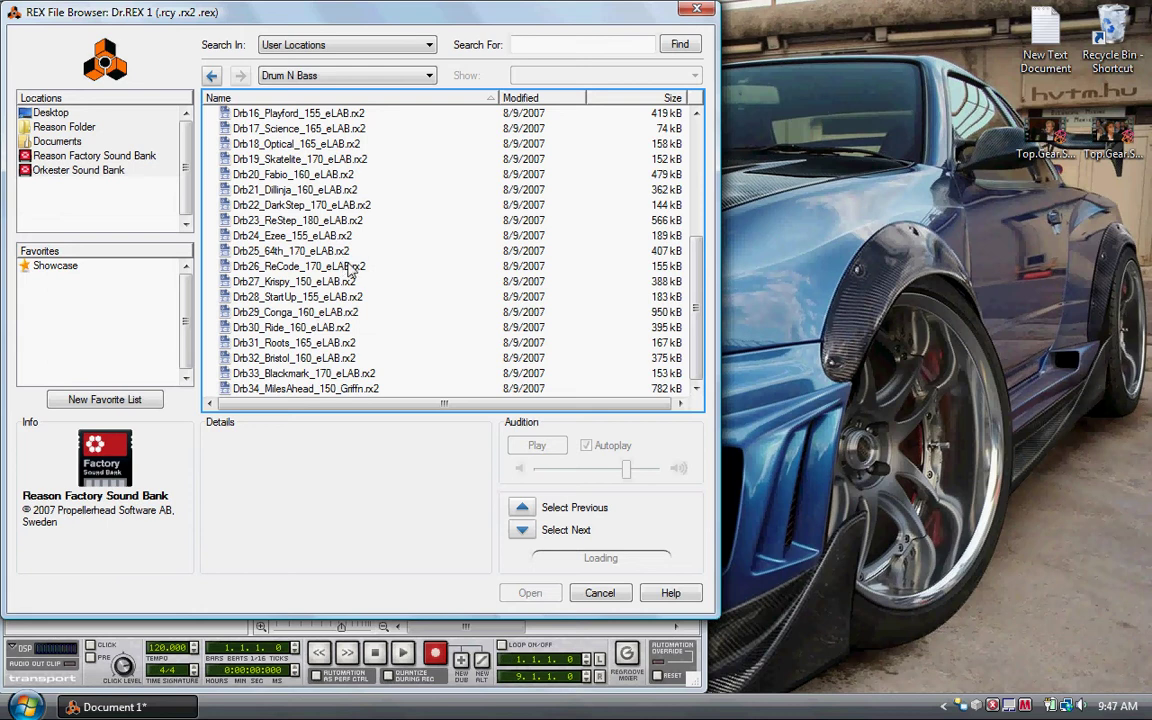
click(316, 283)
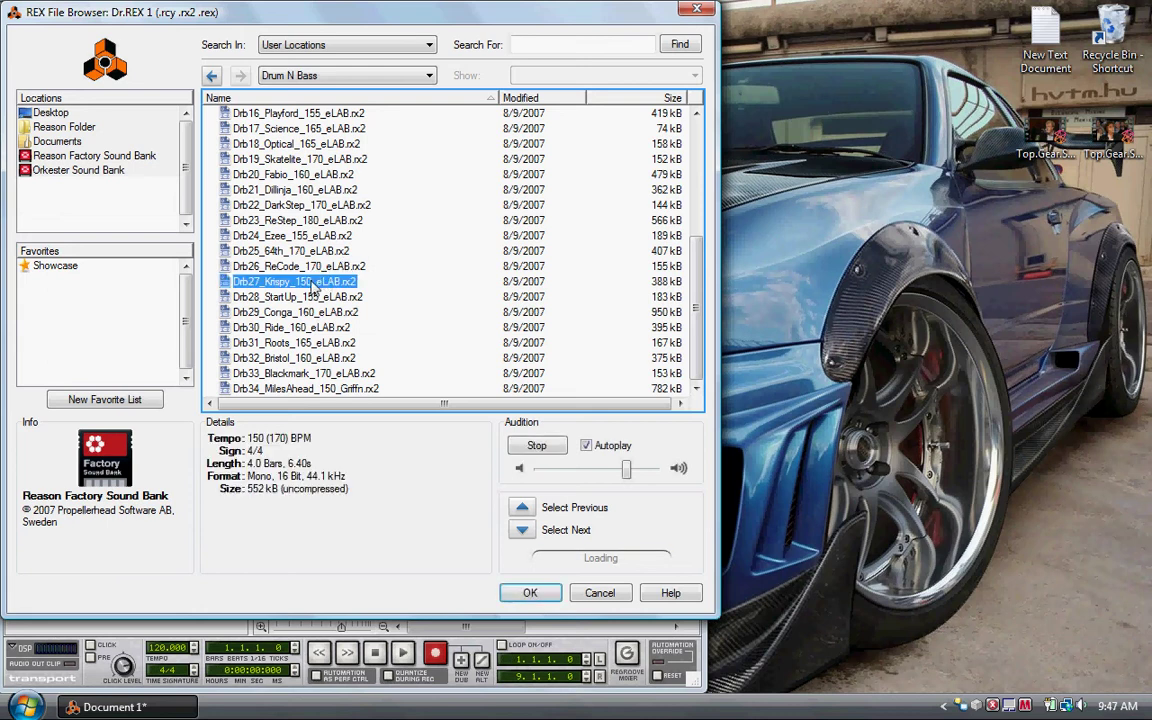
drag(628, 470, 657, 470)
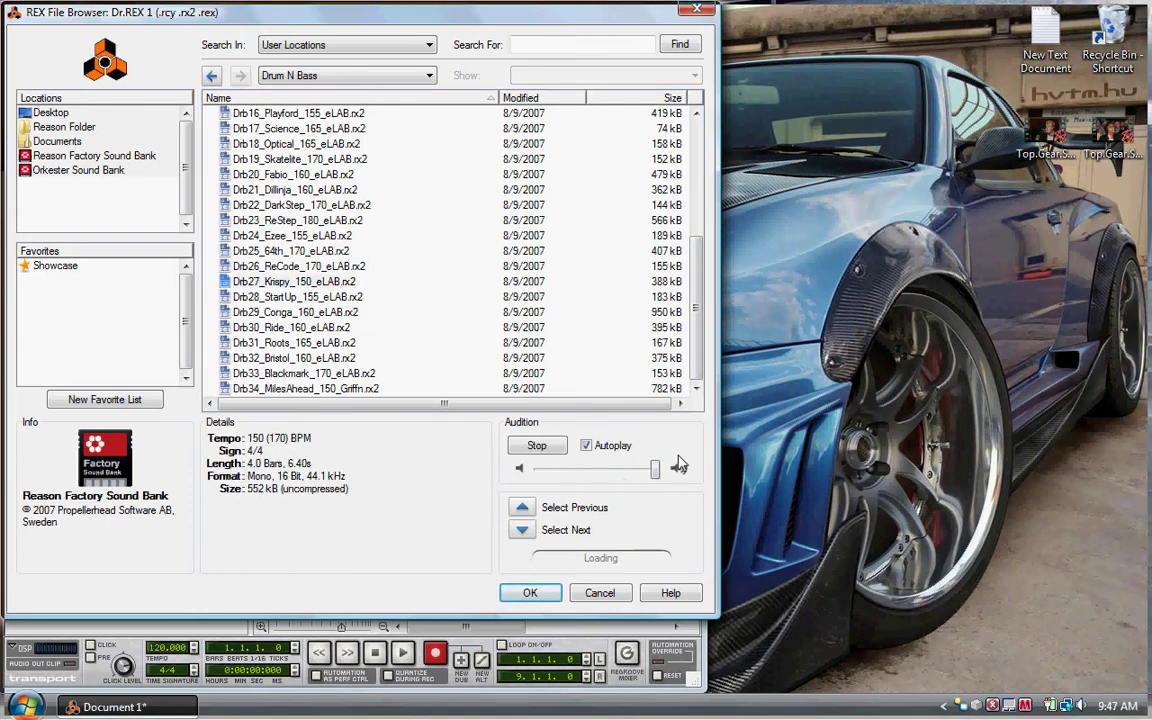
double_click(314, 284)
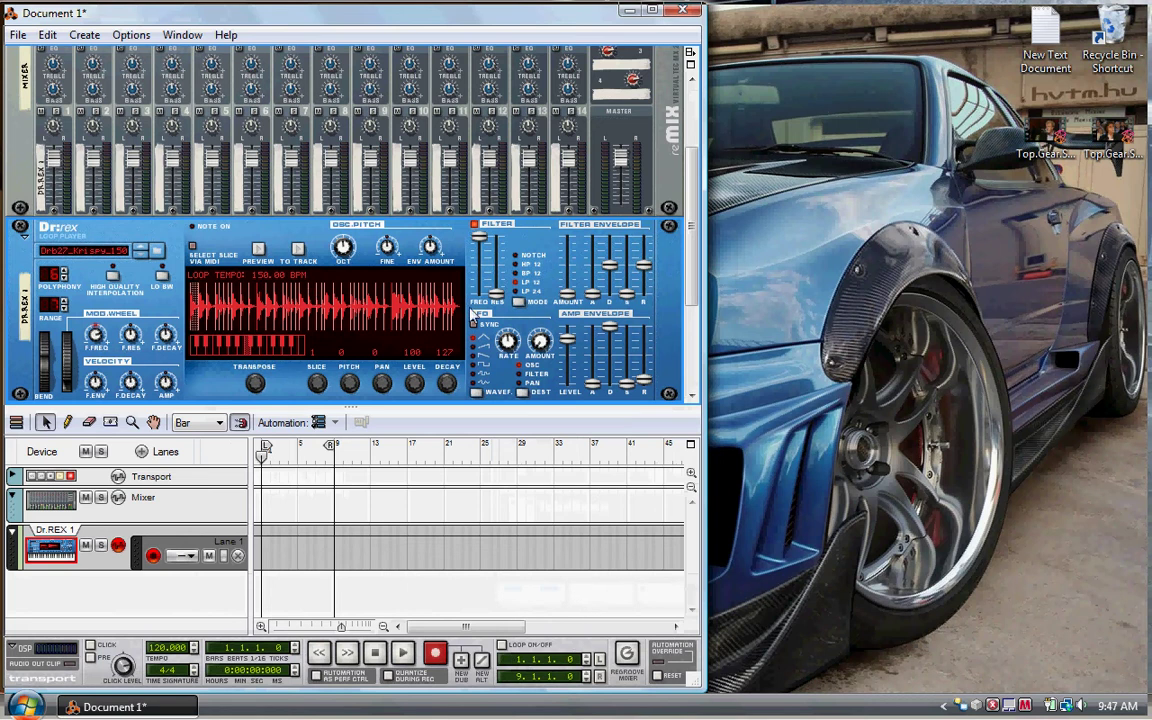
Step: Bring up the system volume control and preview the loaded drum loop in the Dr.REX
click(1083, 707)
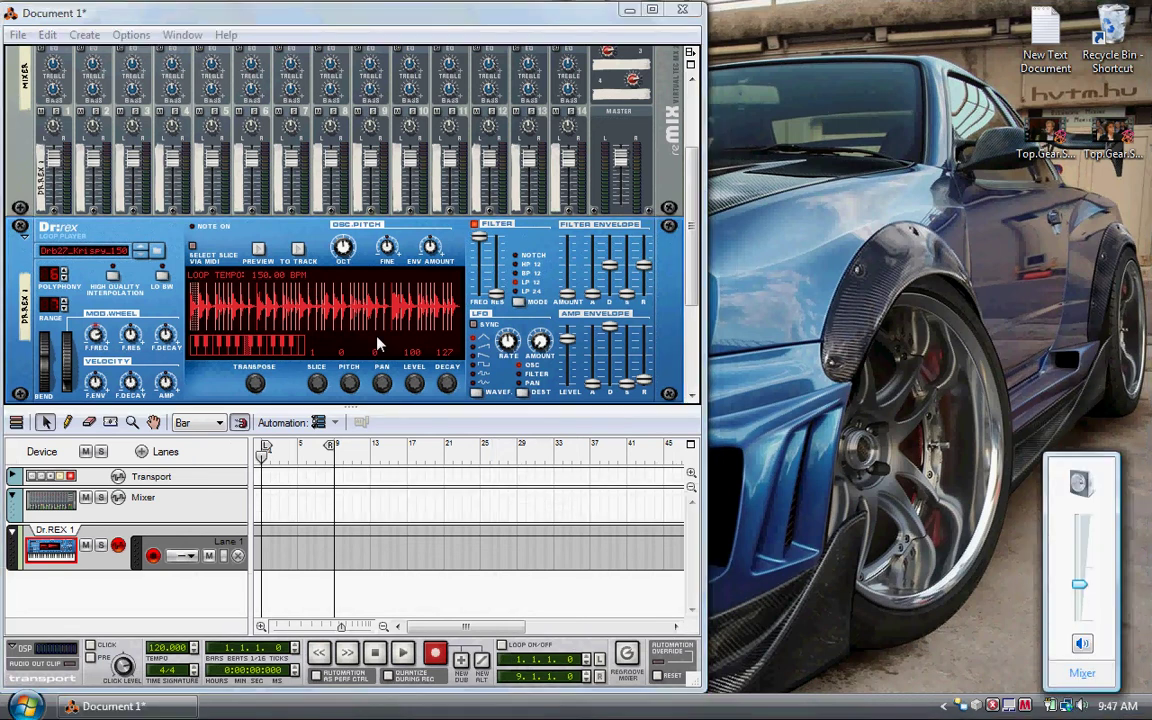
click(308, 308)
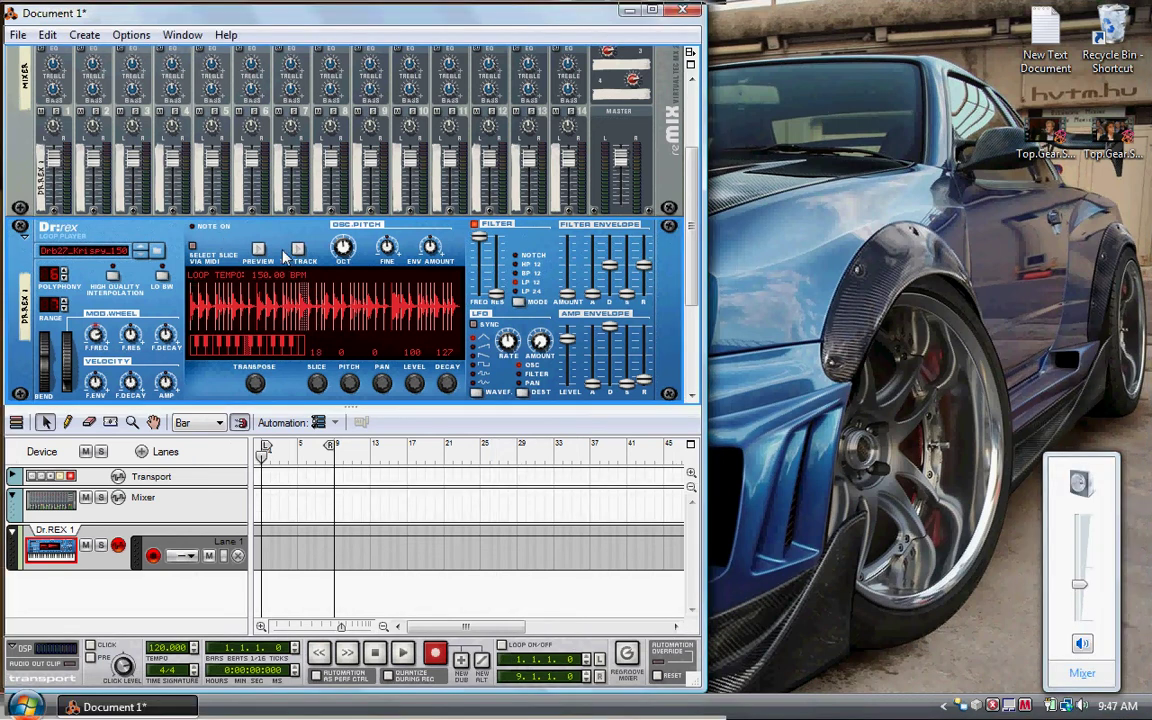
click(258, 251)
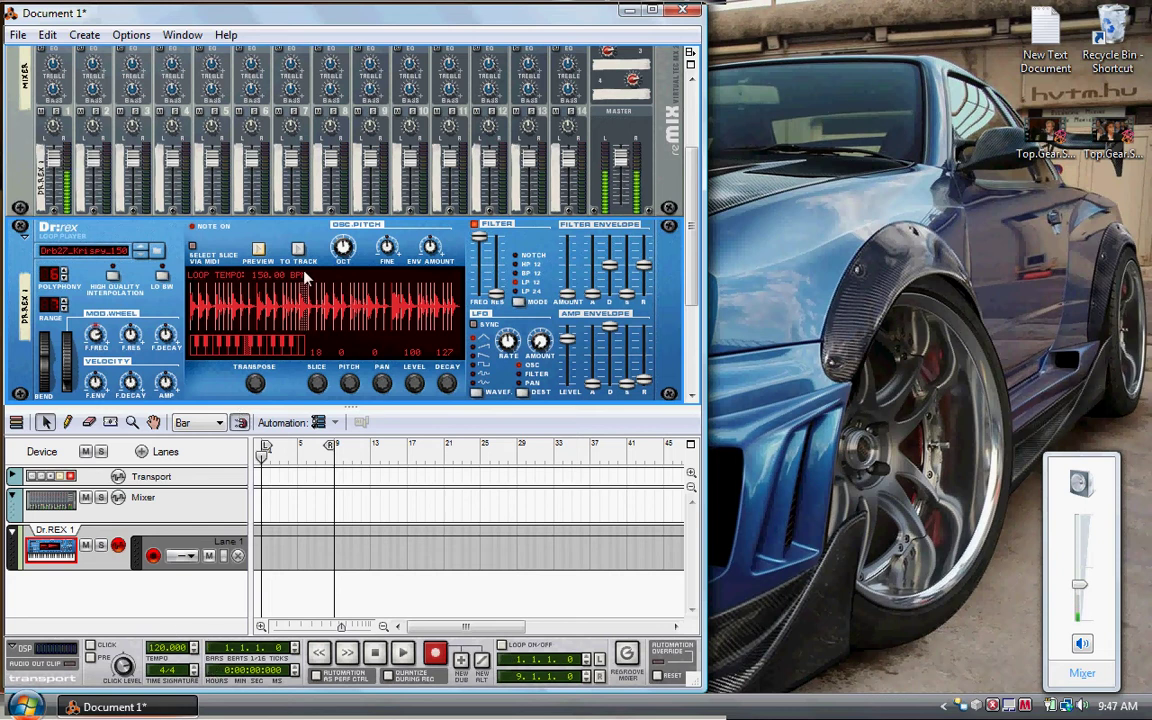
Step: Set the song tempo to 150 BPM and copy the Dr.REX loop to its sequencer track
click(195, 646)
click(297, 248)
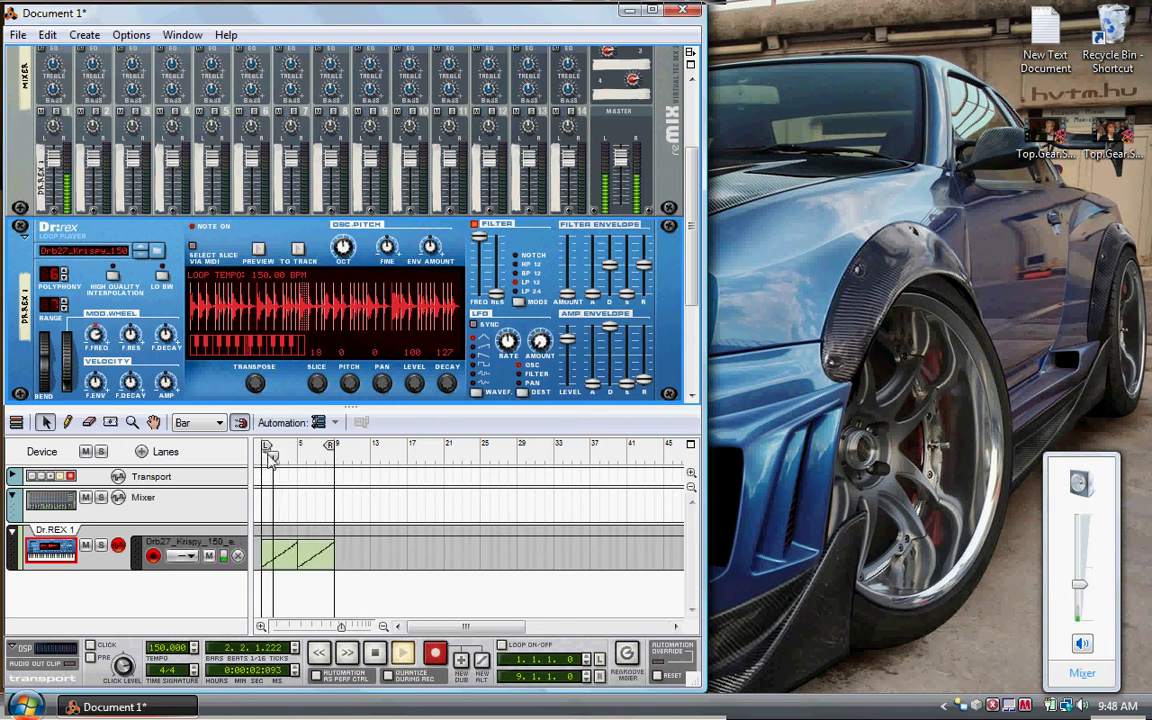
Step: Play past the end of the drum clips, stop playback, and rewind to the song start
drag(274, 459, 307, 459)
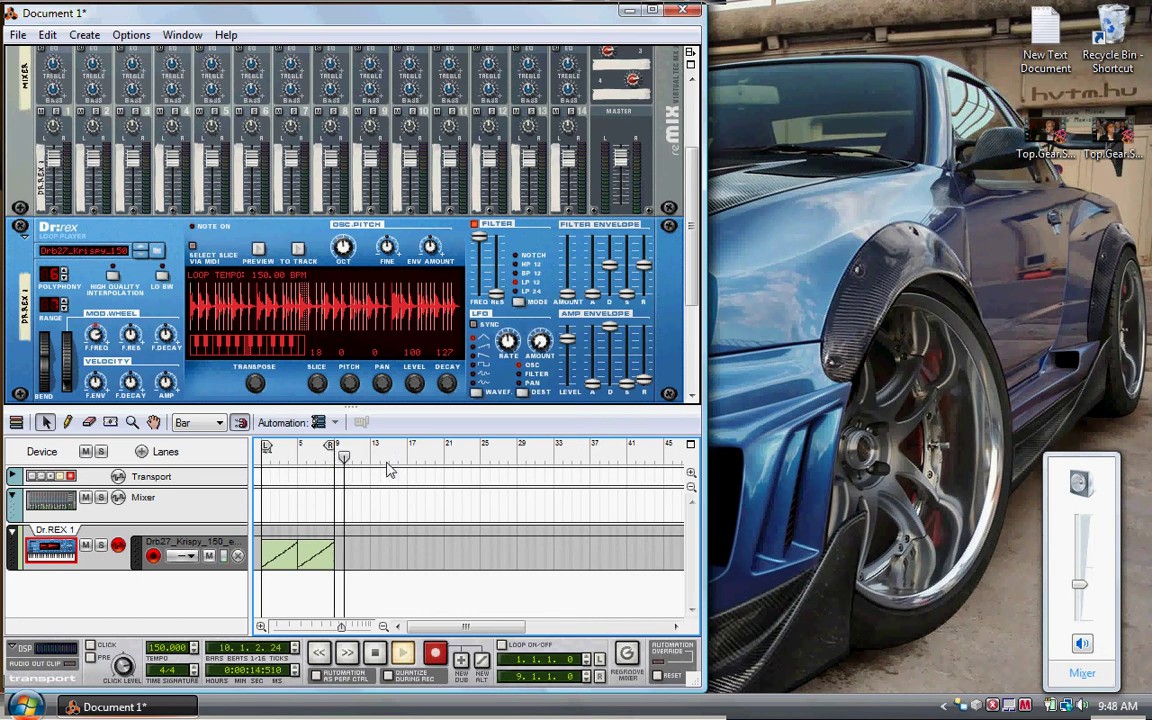
click(377, 655)
click(320, 658)
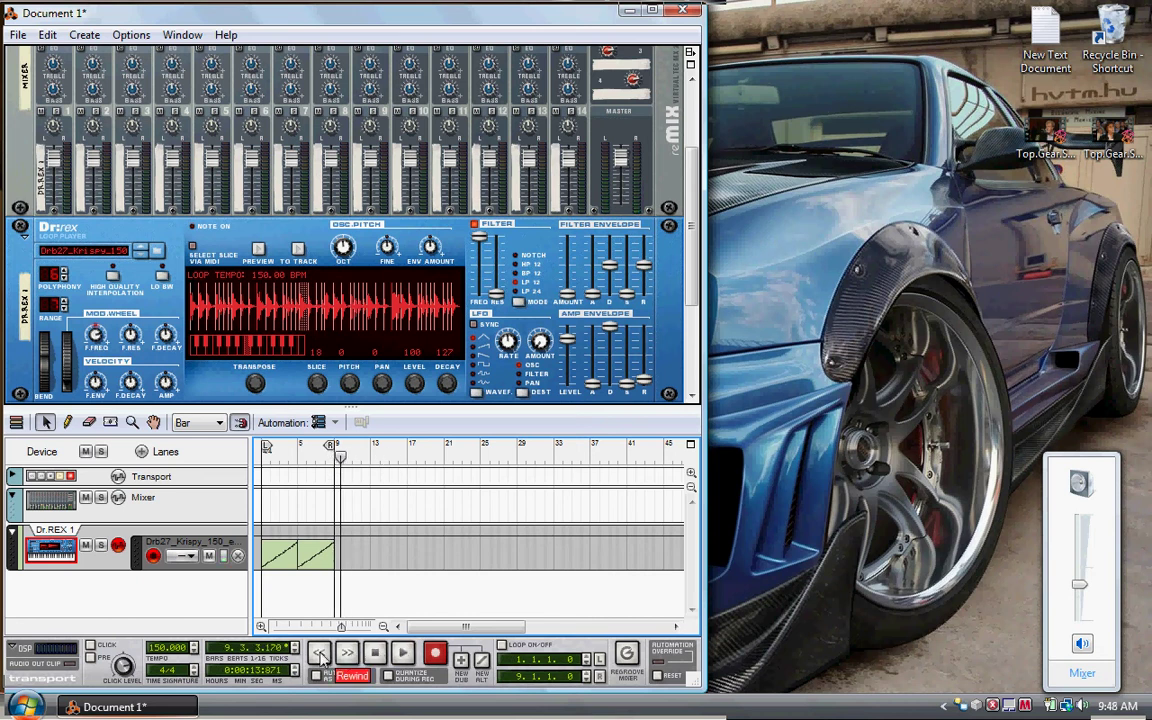
click(320, 658)
click(320, 658)
click(320, 658)
click(320, 658)
click(320, 658)
click(320, 658)
click(320, 658)
click(320, 658)
click(320, 658)
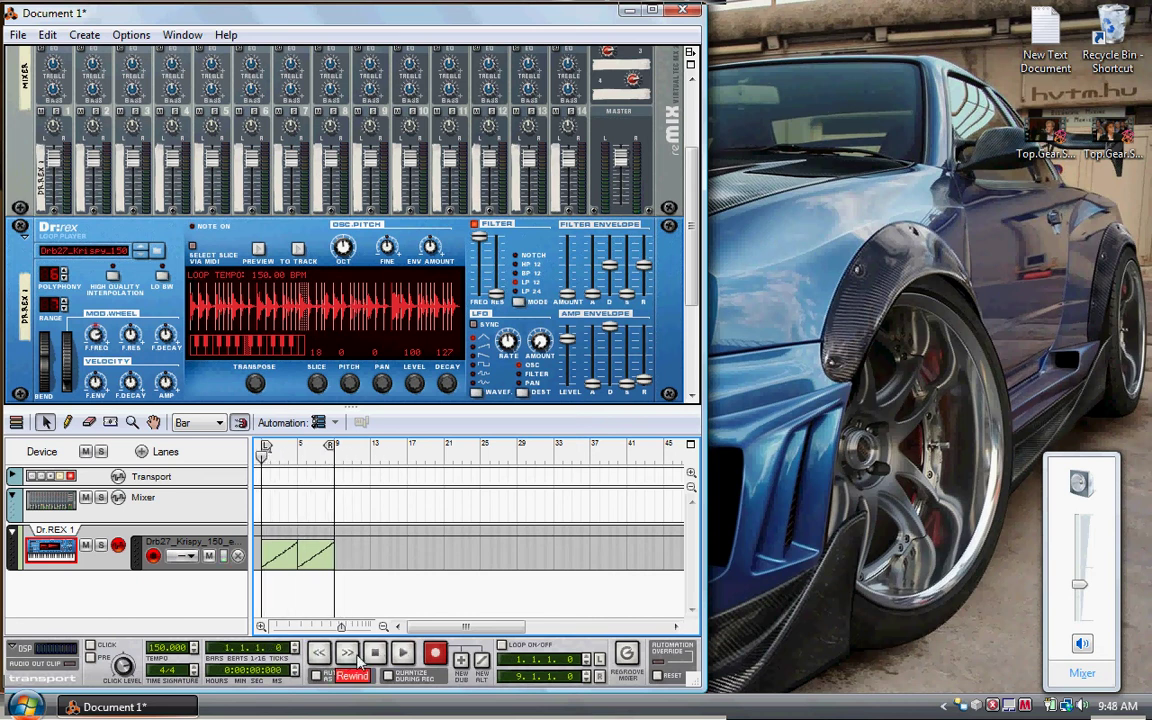
Step: Turn on looping between the locators and start playback of the drum clips
click(503, 645)
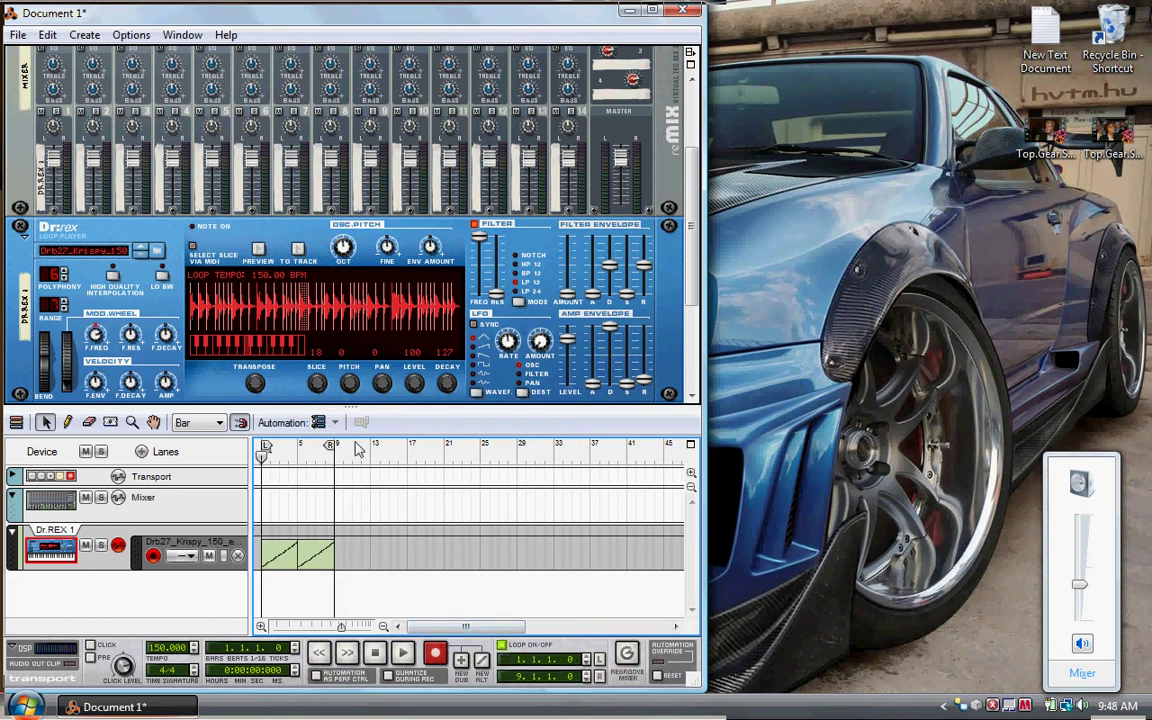
key(space)
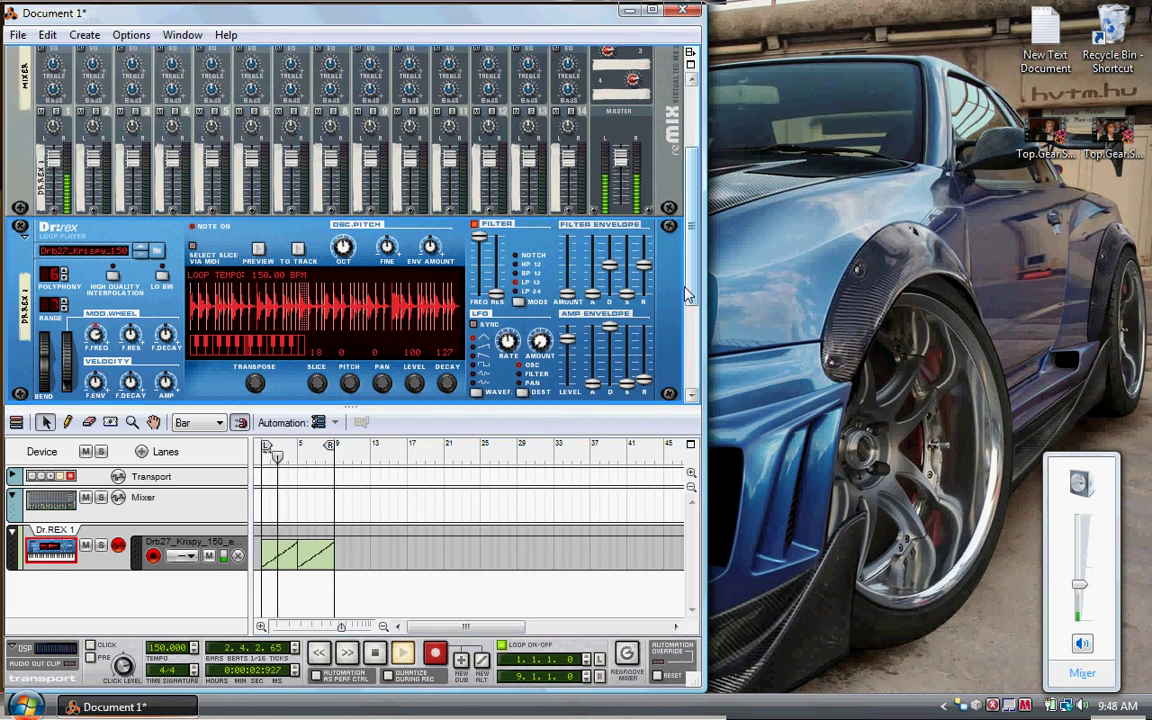
Step: Set the system volume to 48 and switch off the Dr.REX's LFO sync during playback
drag(688, 290, 688, 312)
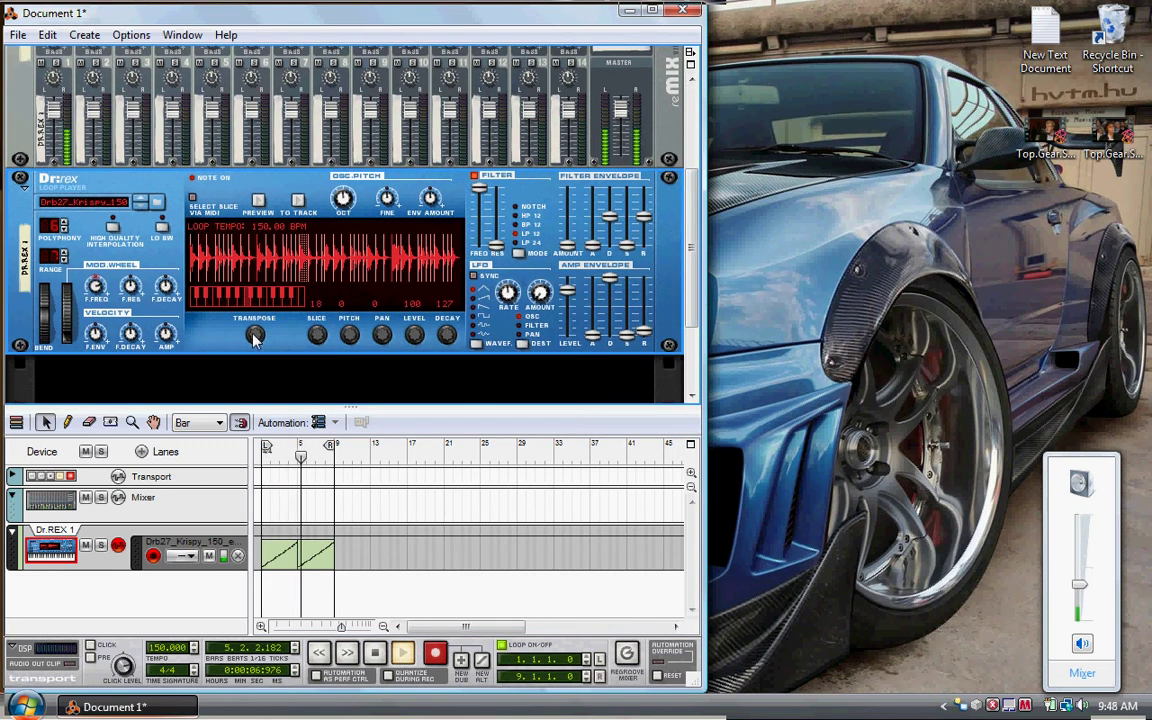
mouse_move(252, 334)
mouse_down()
mouse_move(250, 309)
mouse_move(256, 338)
mouse_up()
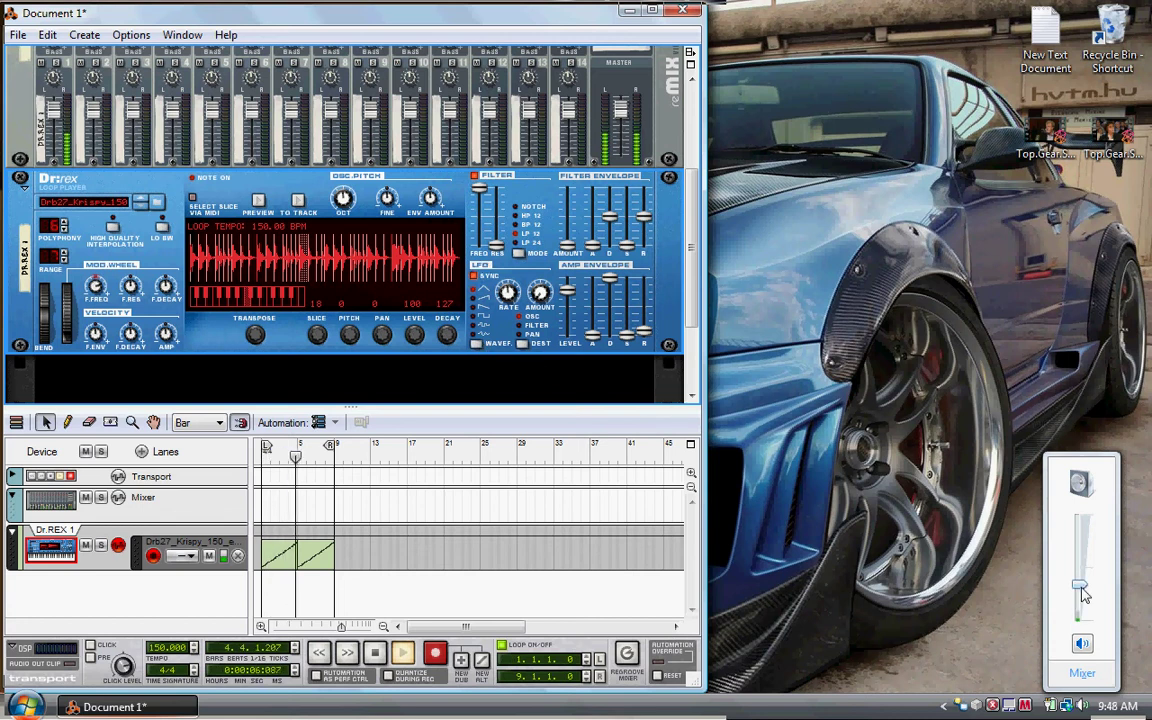
scroll(1081, 590, up, 3)
drag(1079, 586, 1076, 547)
drag(691, 235, 701, 335)
drag(1080, 556, 1082, 577)
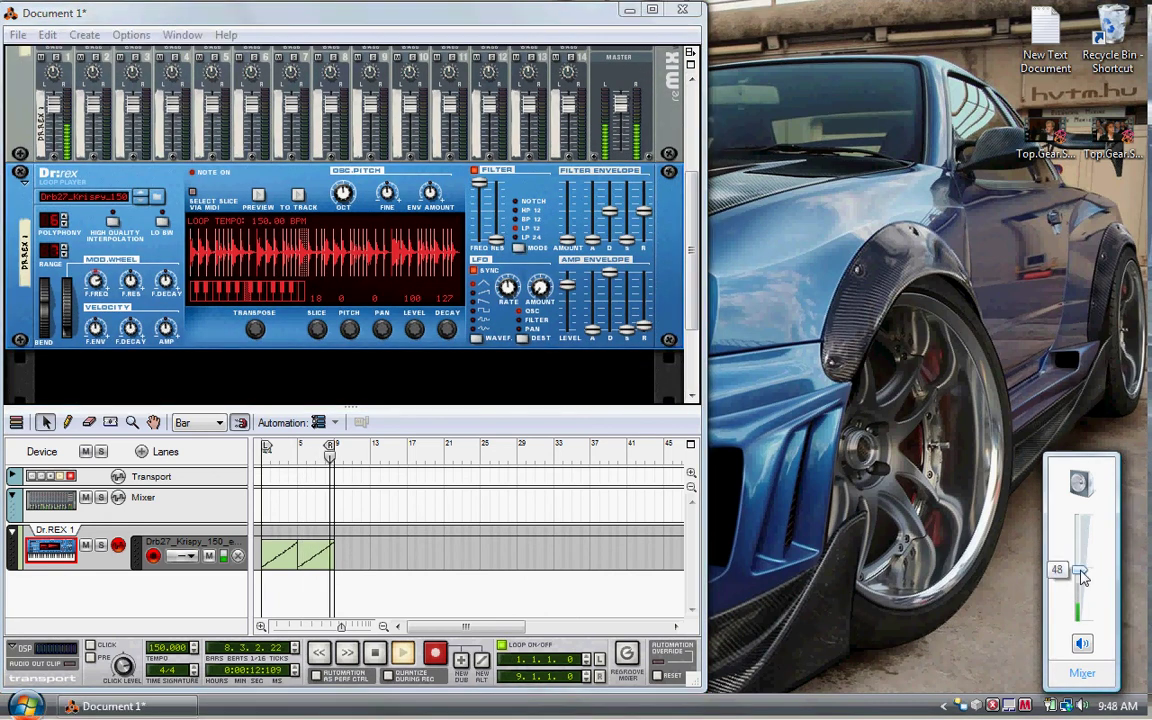
click(479, 268)
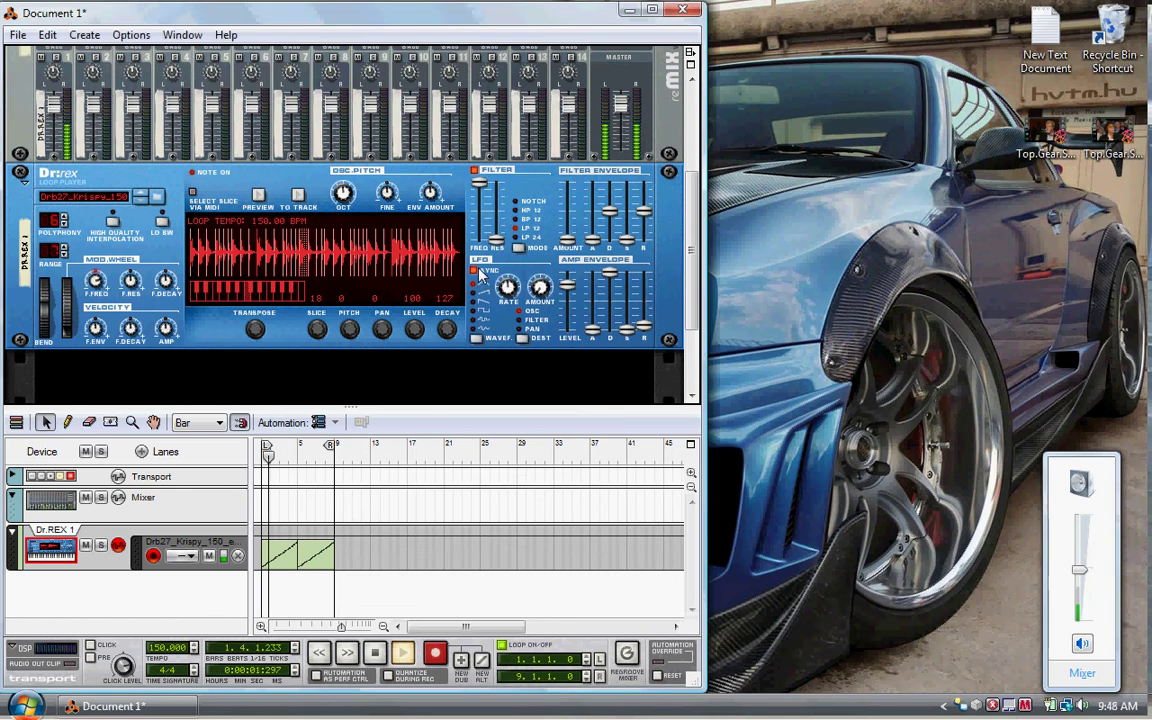
click(476, 271)
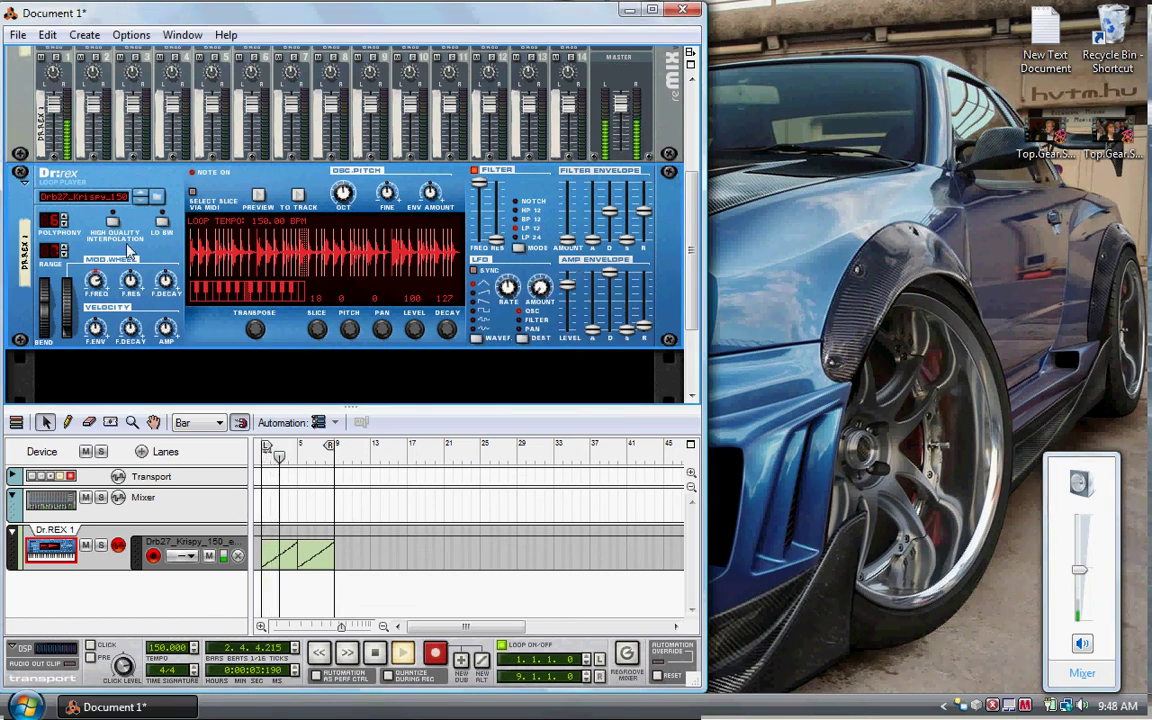
Step: Try a Scream 4 Distortion on the Dr.REX output, checking the rack's rear cabling and front panel
key(Tab)
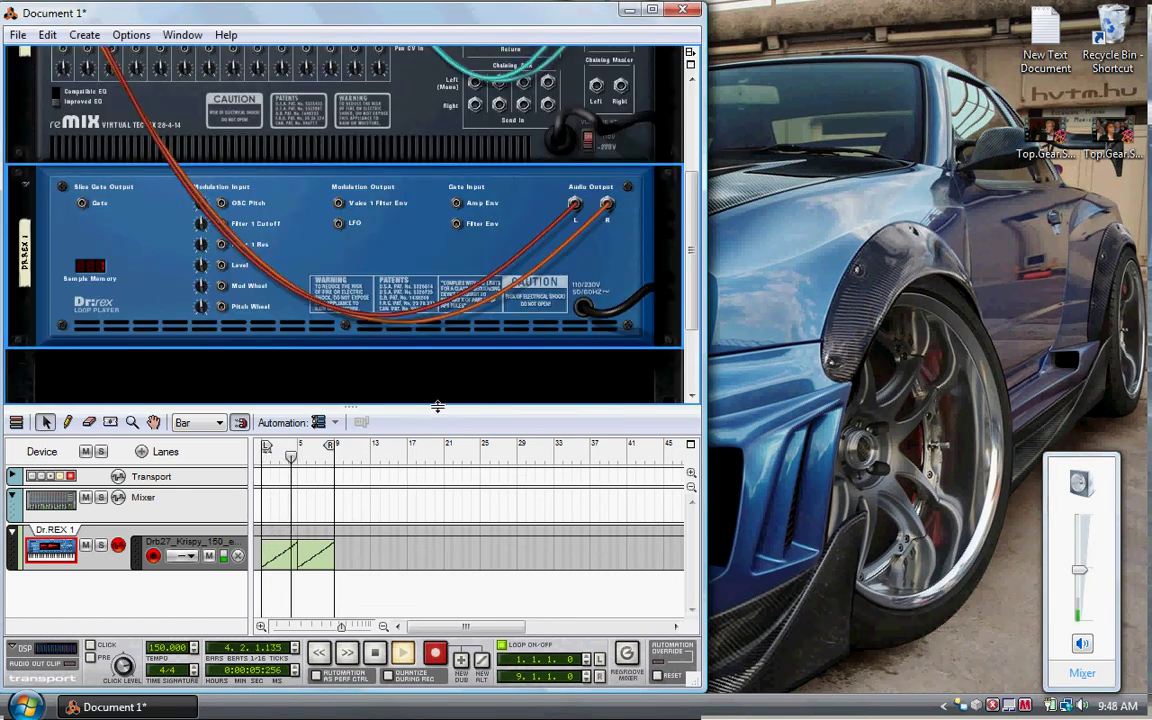
click(86, 35)
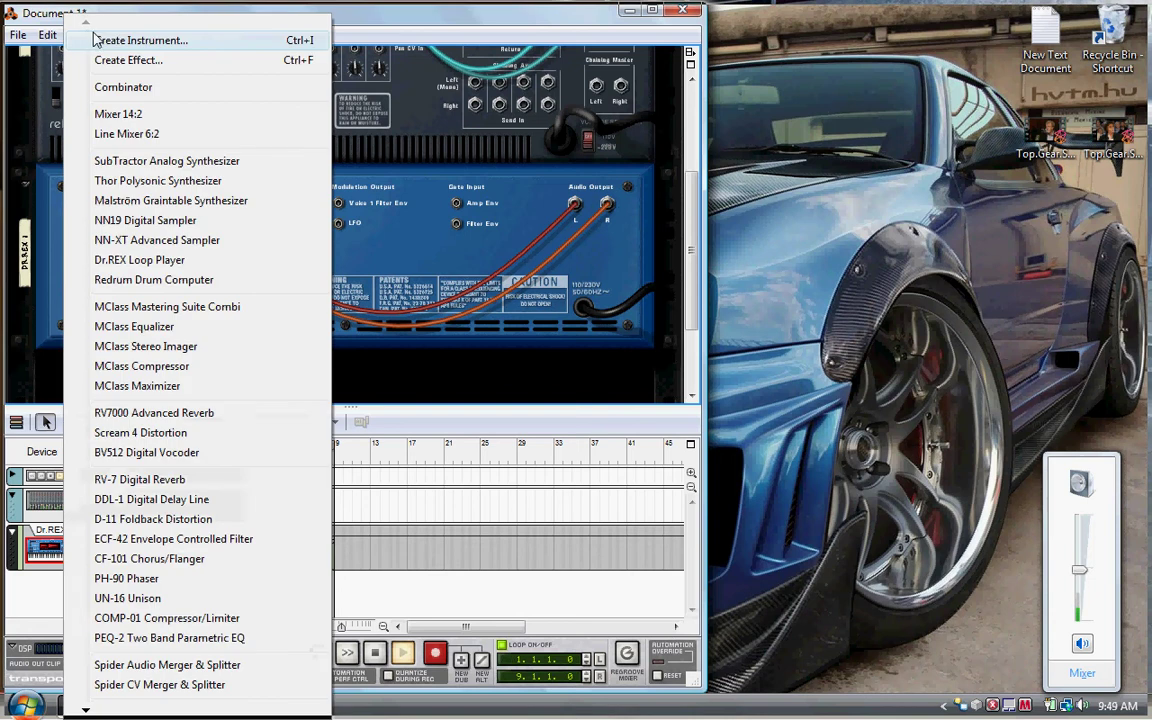
click(210, 433)
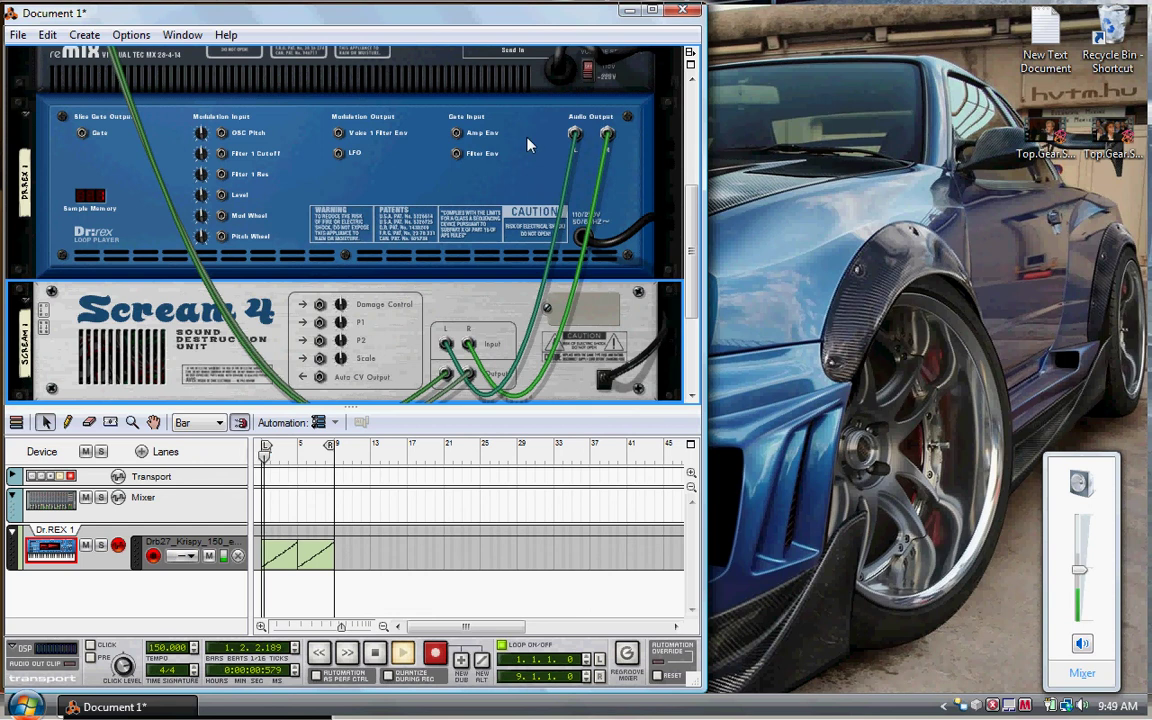
key(Tab)
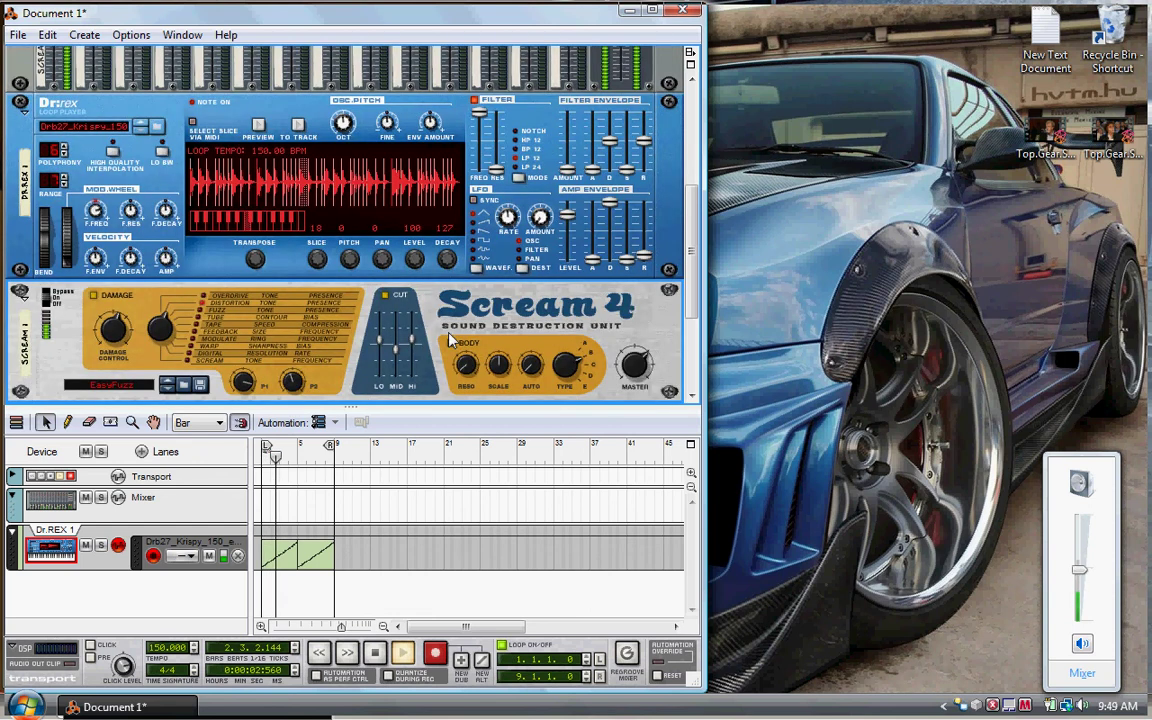
key(Tab)
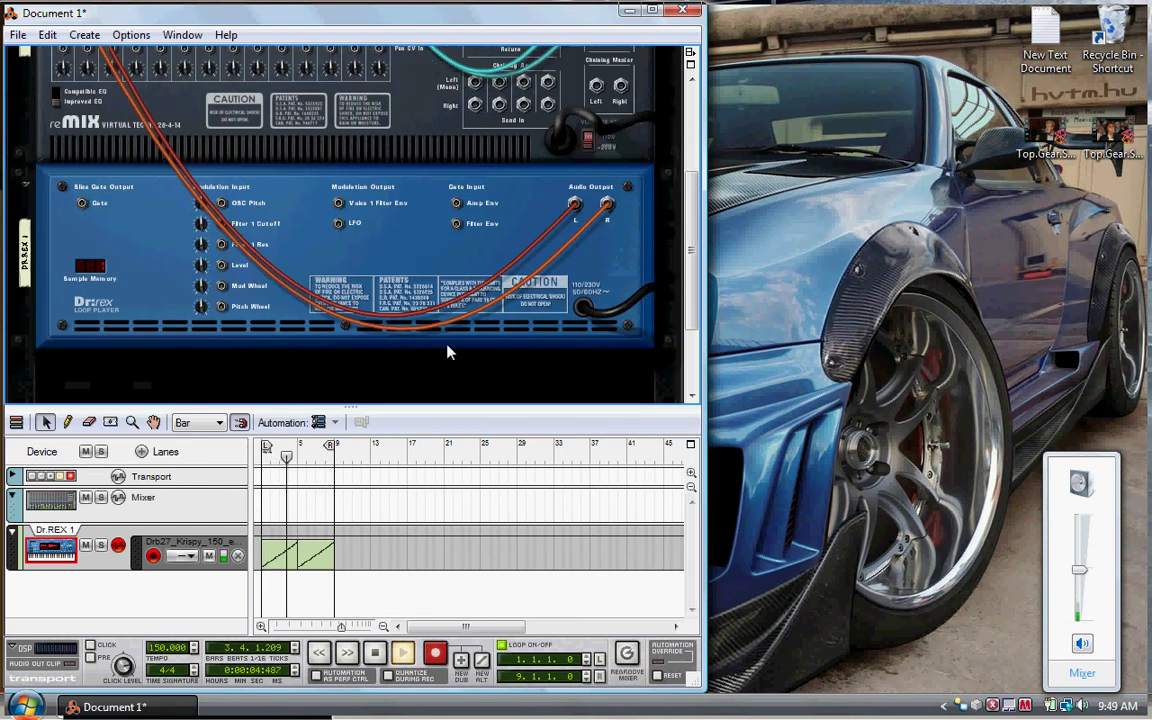
Step: Flip the rack back to its front and create a second Dr.REX Loop Player below the first
key(Tab)
scroll(140, 68, down, 3)
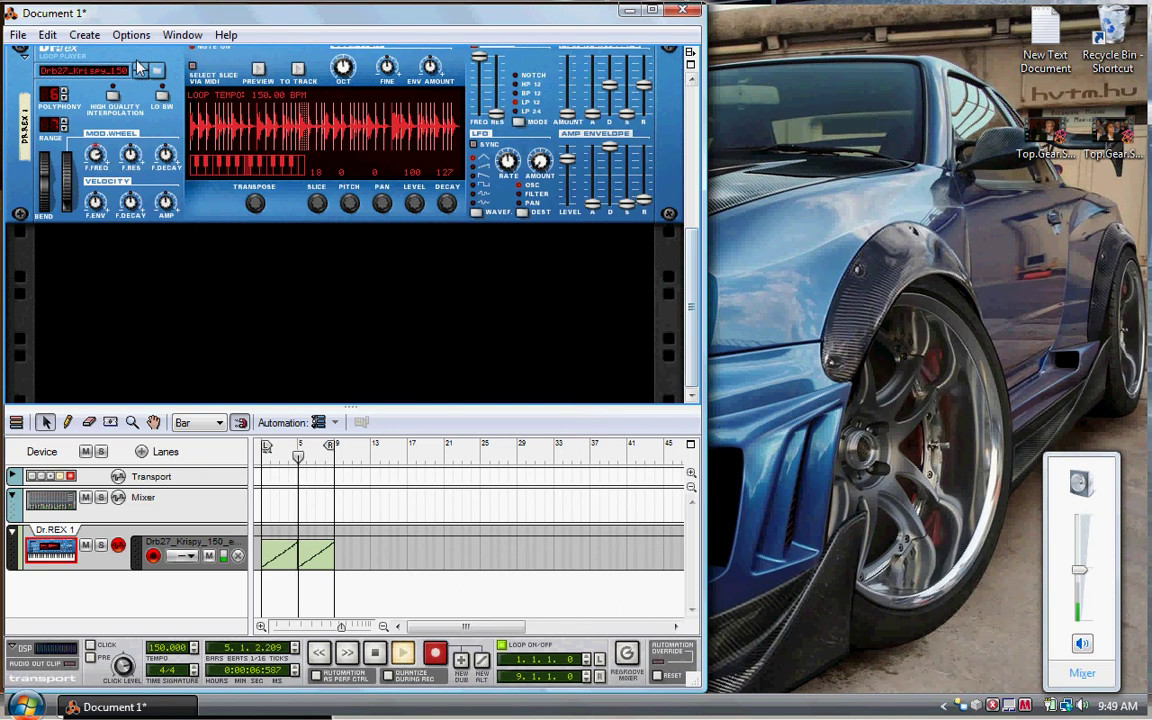
click(80, 35)
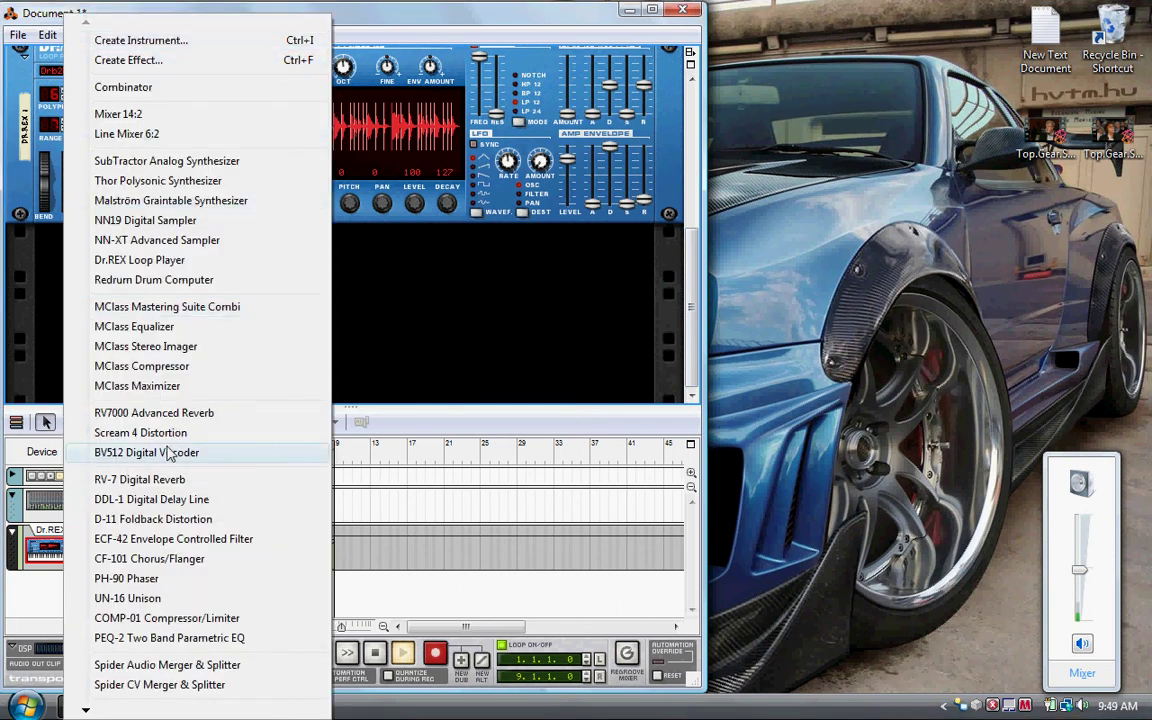
click(175, 264)
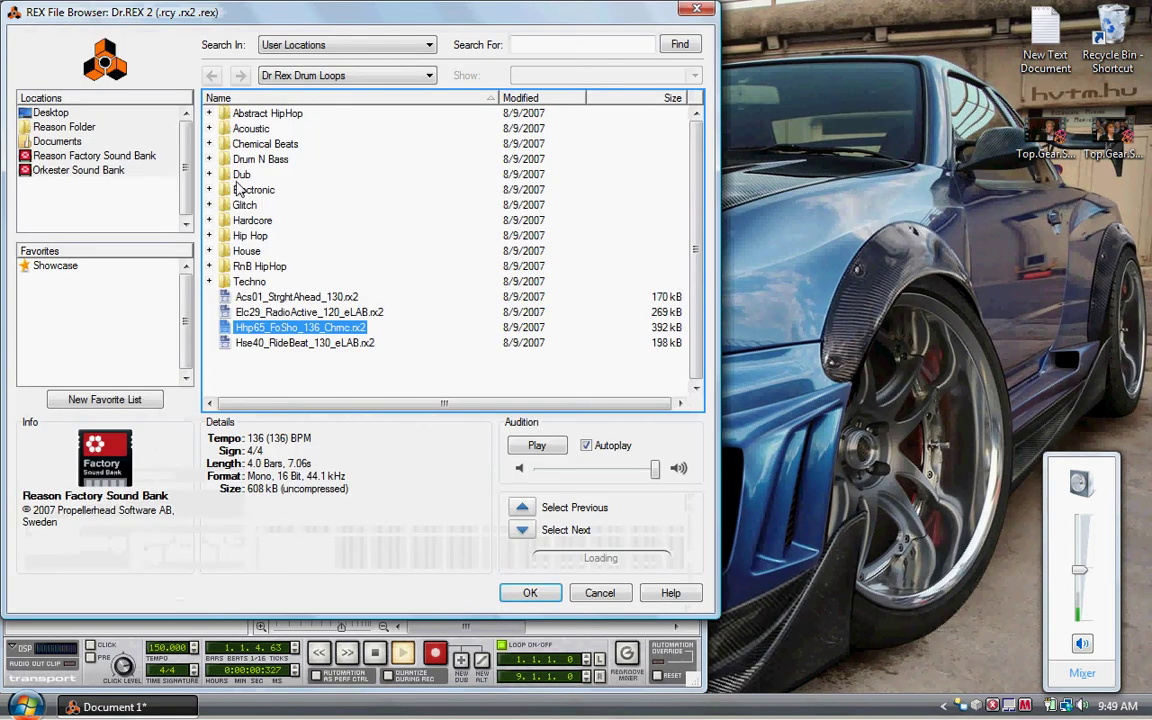
Step: Audition loops in the Drum N Bass folder and load Drb01_Photek_150_eLAB.rx2 into the second Dr.REX
double_click(256, 159)
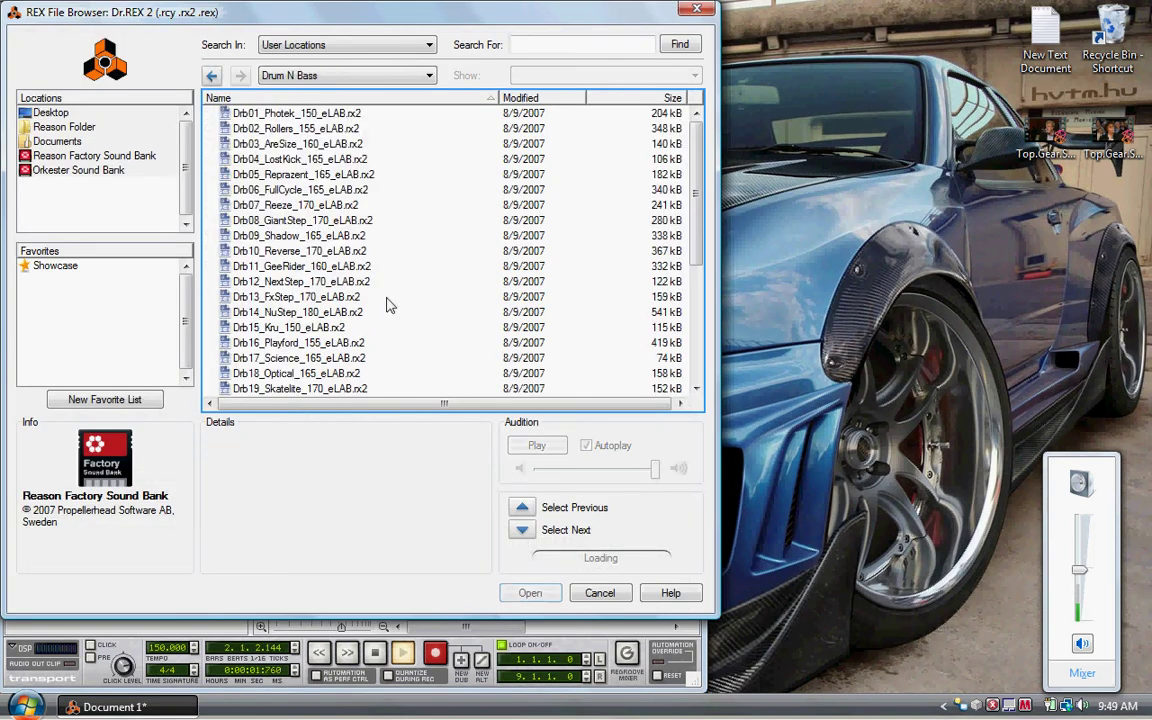
click(294, 115)
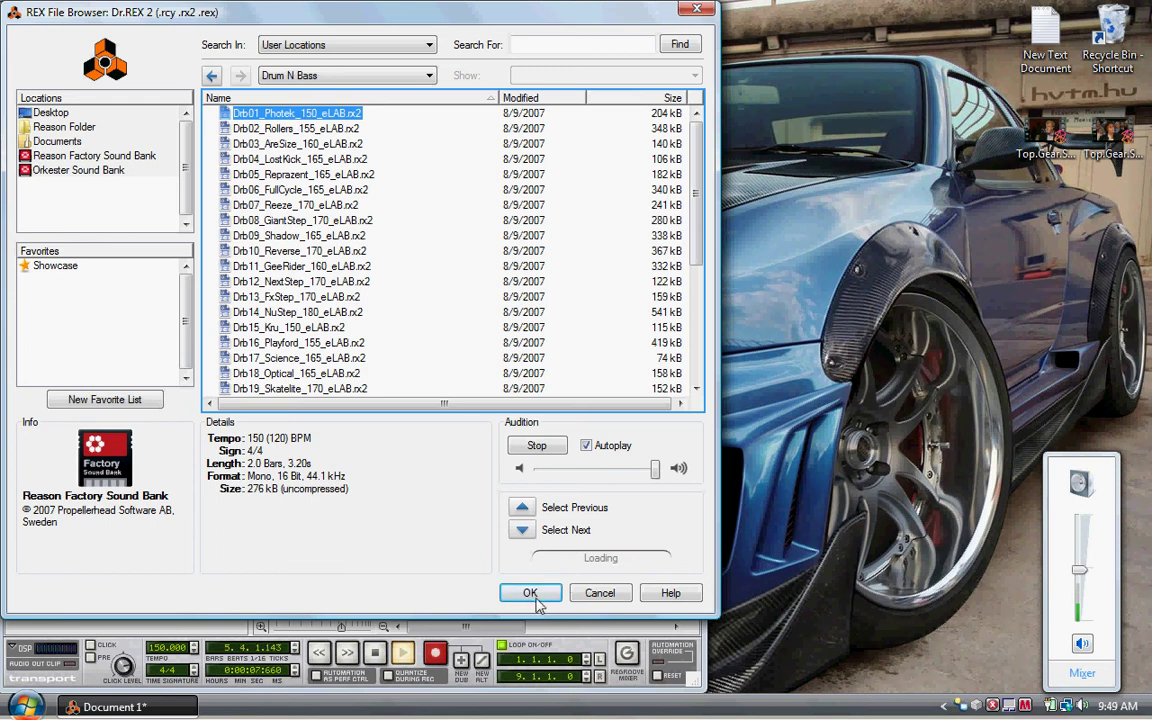
click(316, 235)
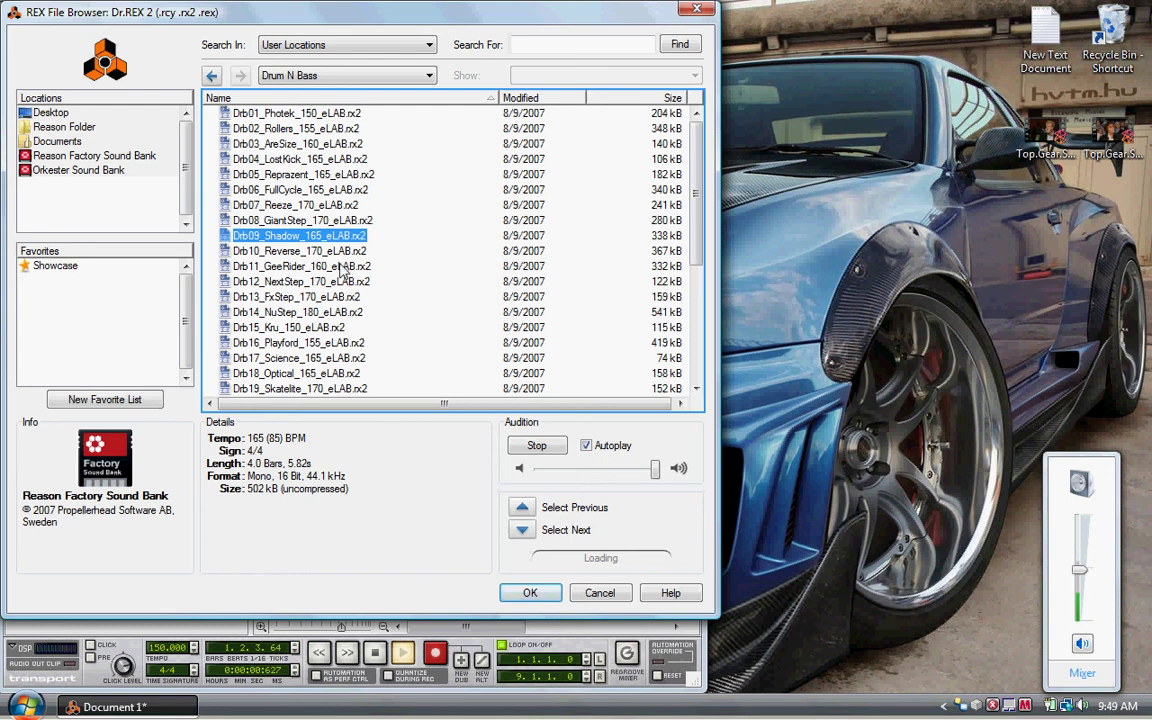
click(296, 115)
click(515, 593)
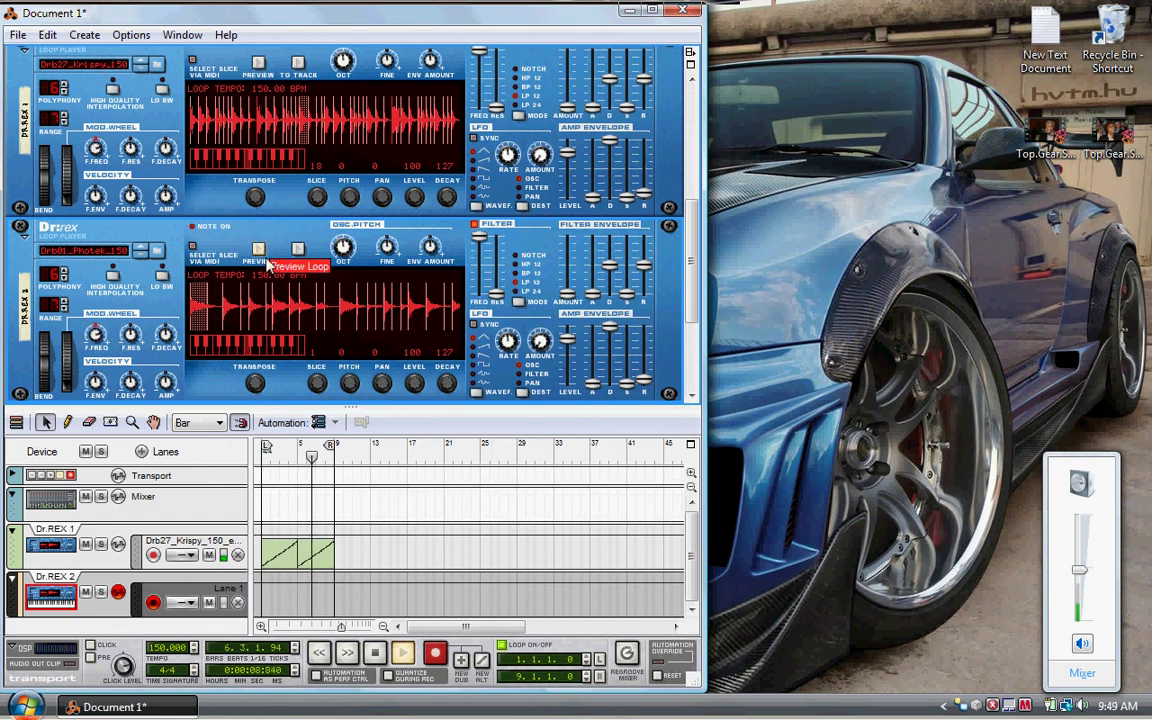
Step: Preview the second Dr.REX's loop alongside the playing drum clips and raise the system volume slightly
click(263, 251)
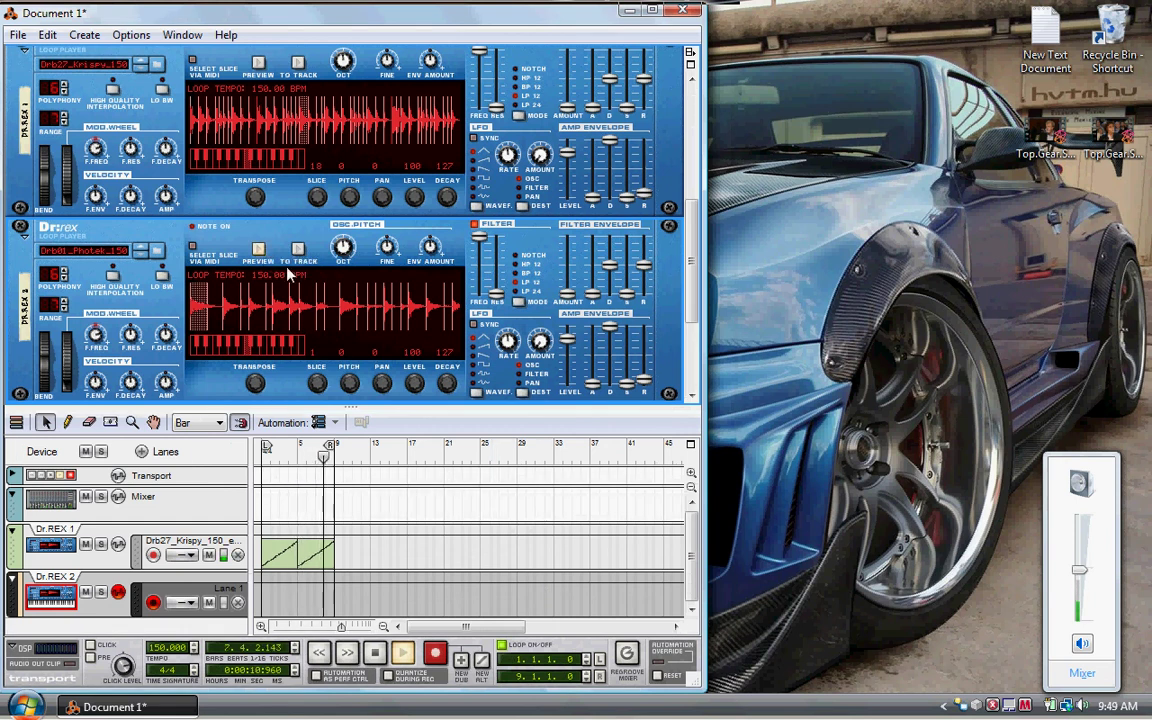
scroll(1047, 592, up, 5)
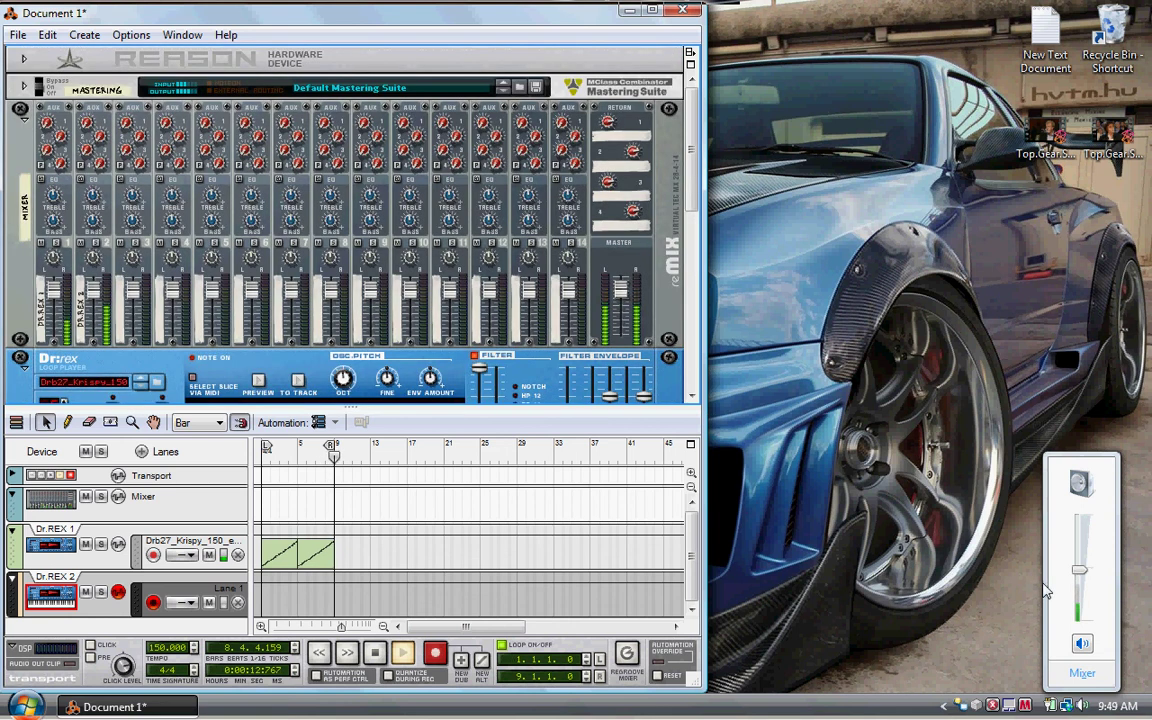
scroll(740, 418, down, 5)
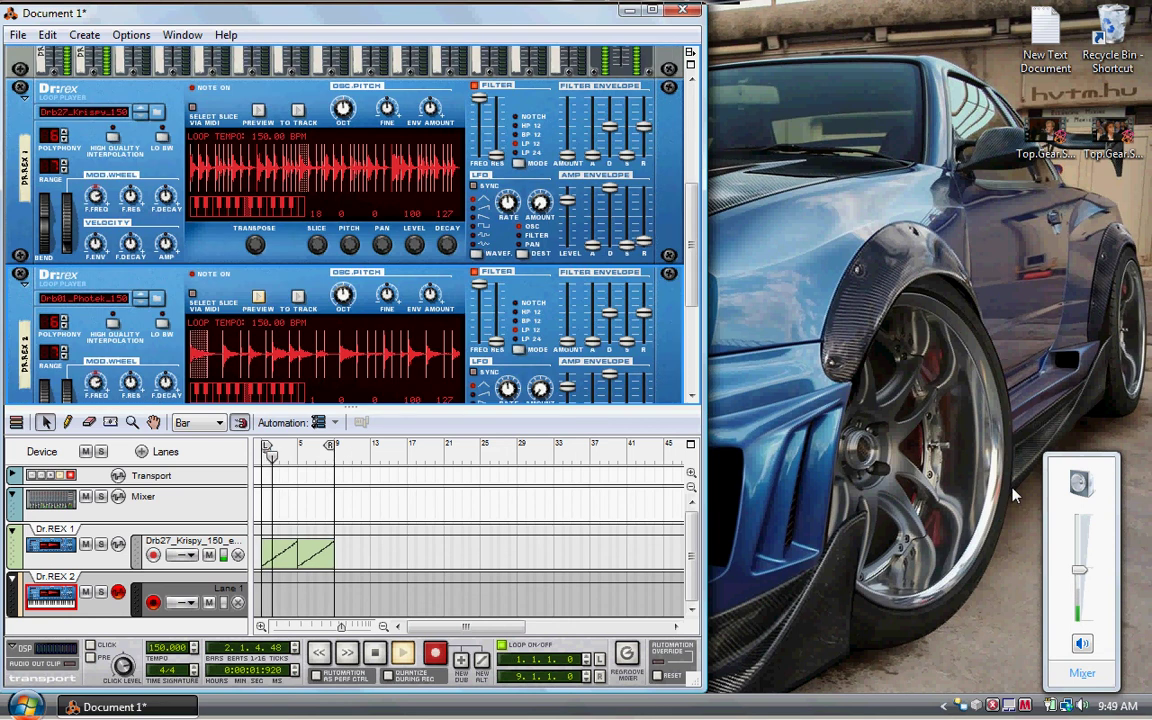
drag(1080, 571, 1077, 556)
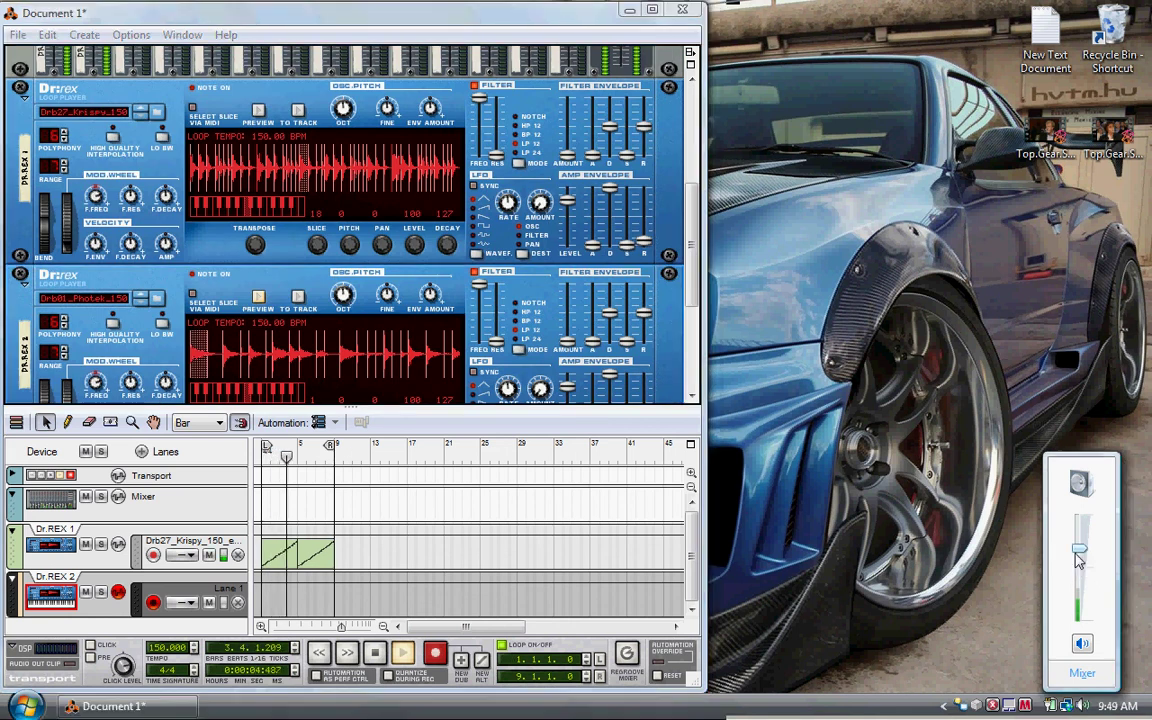
Step: Send the second Dr.REX's loop to its sequencer track
click(300, 299)
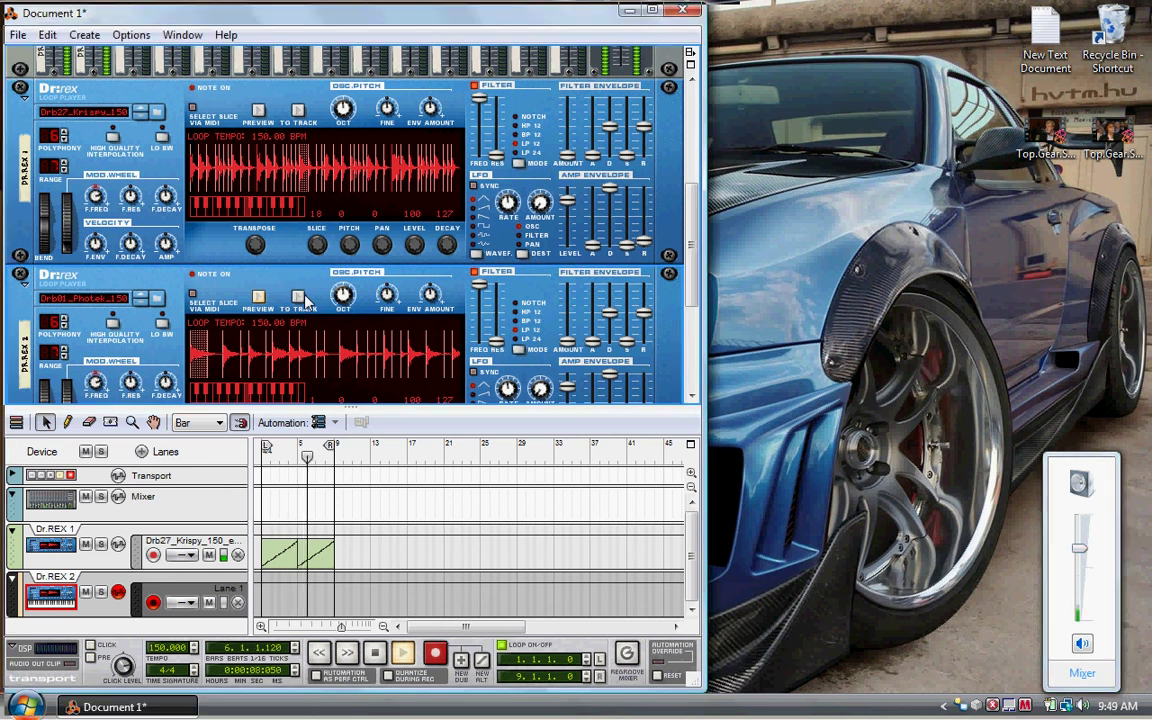